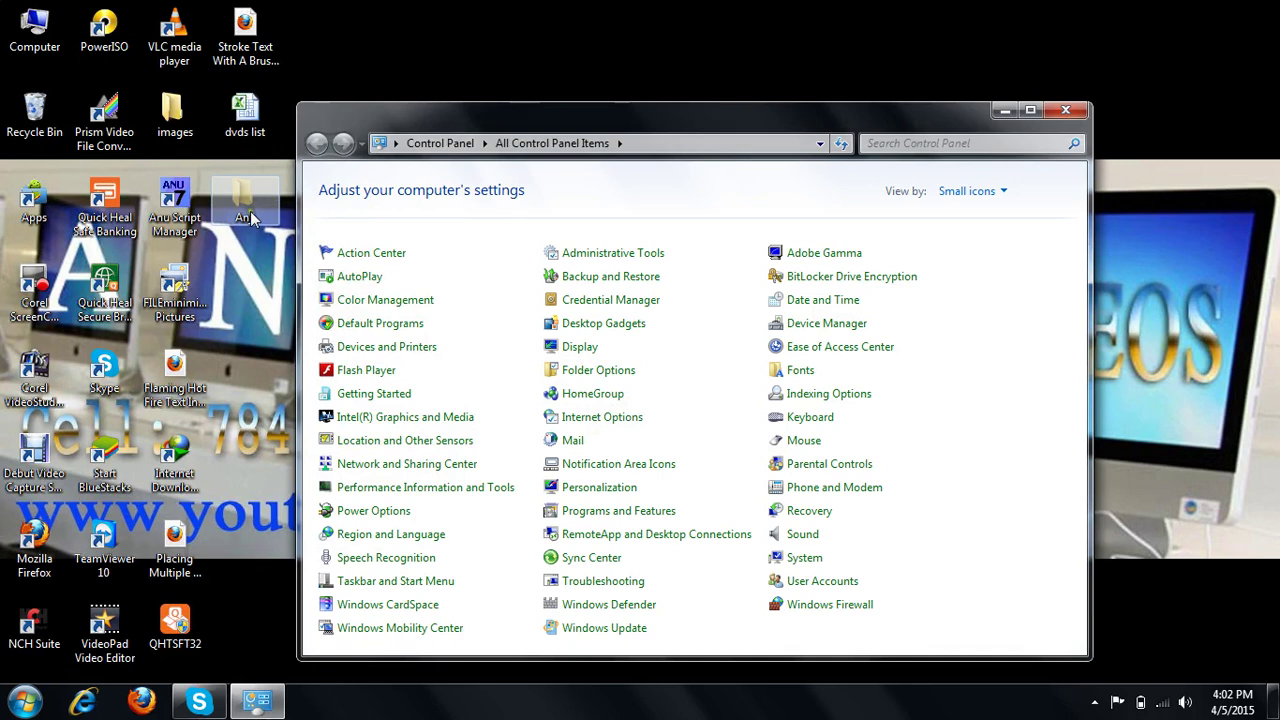
# Remove the Hidden attribute from the Anji desktop folder, applying the change to its subfolders and files
pyautogui.click(247, 212)
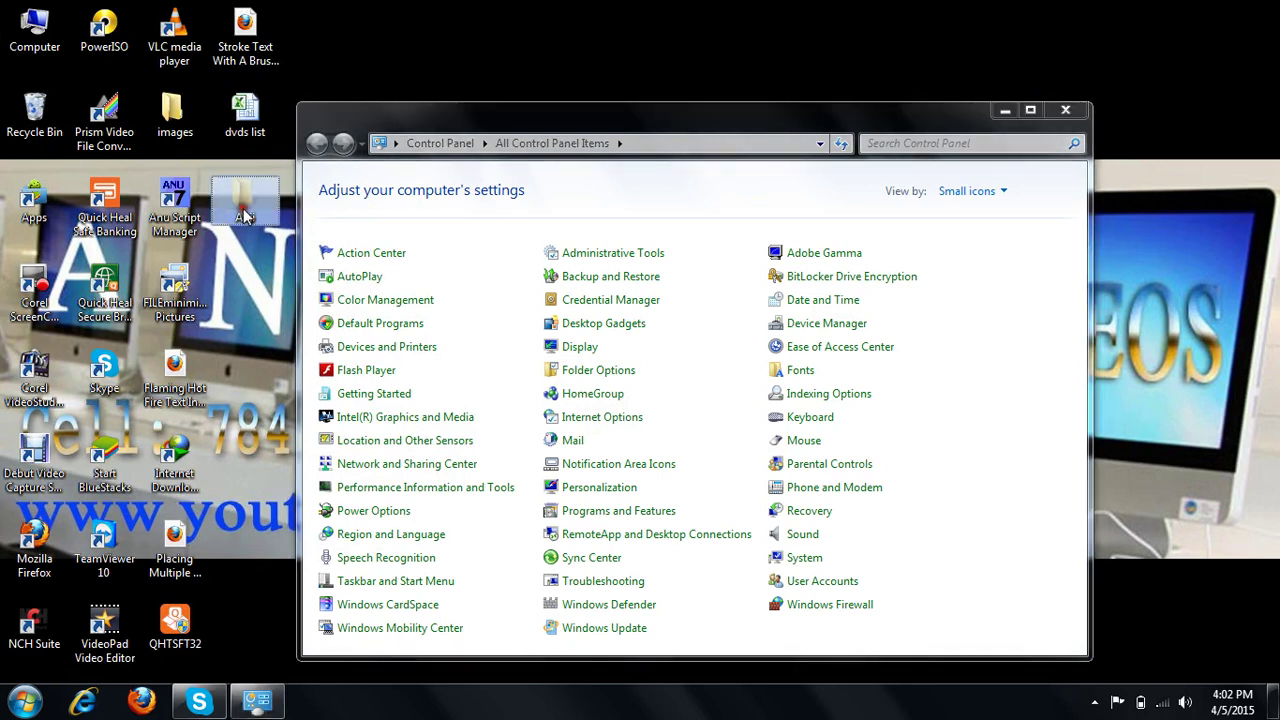
pyautogui.moveTo(508, 114); pyautogui.dragTo(622, 118)
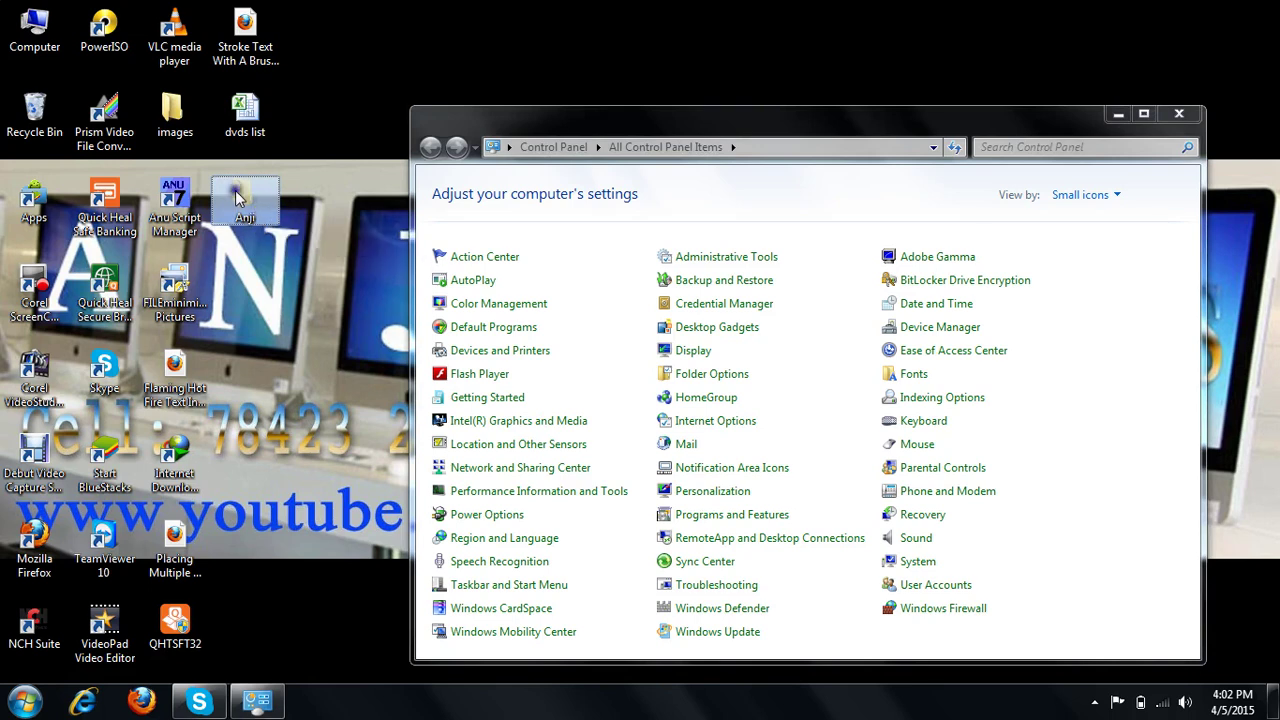
pyautogui.rightClick(237, 194)
pyautogui.click(294, 641)
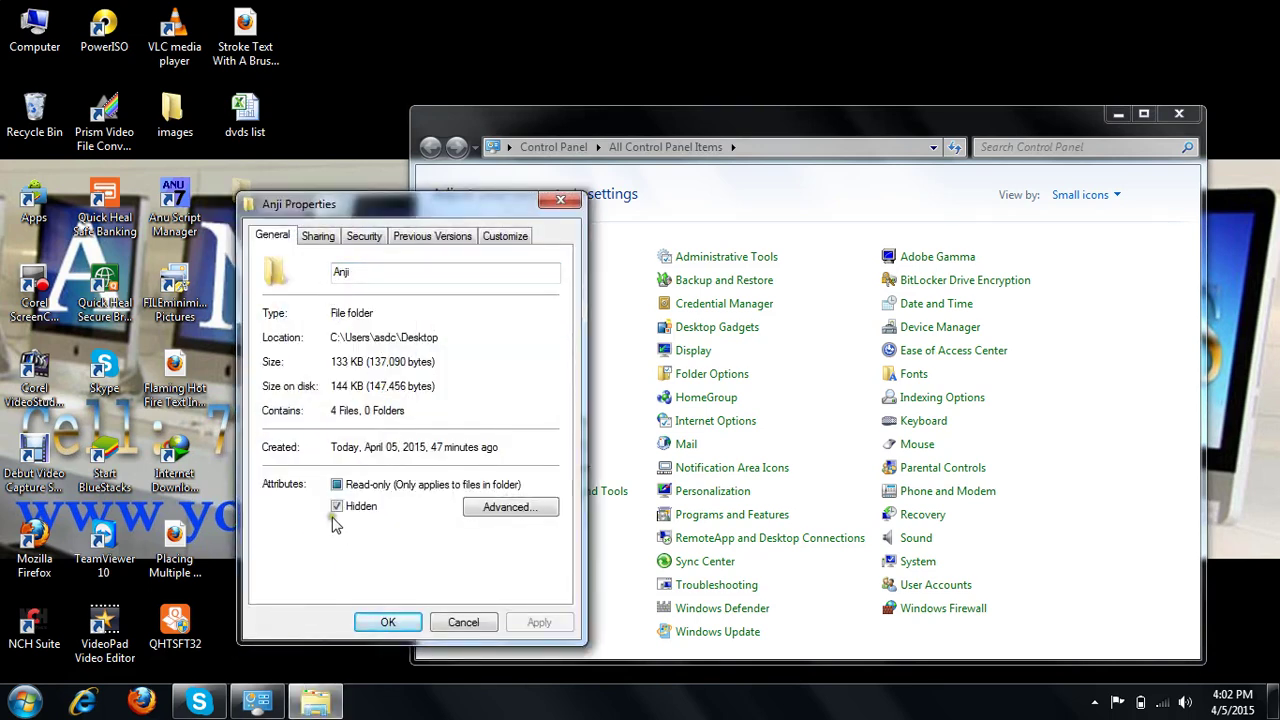
pyautogui.click(337, 507)
pyautogui.click(399, 624)
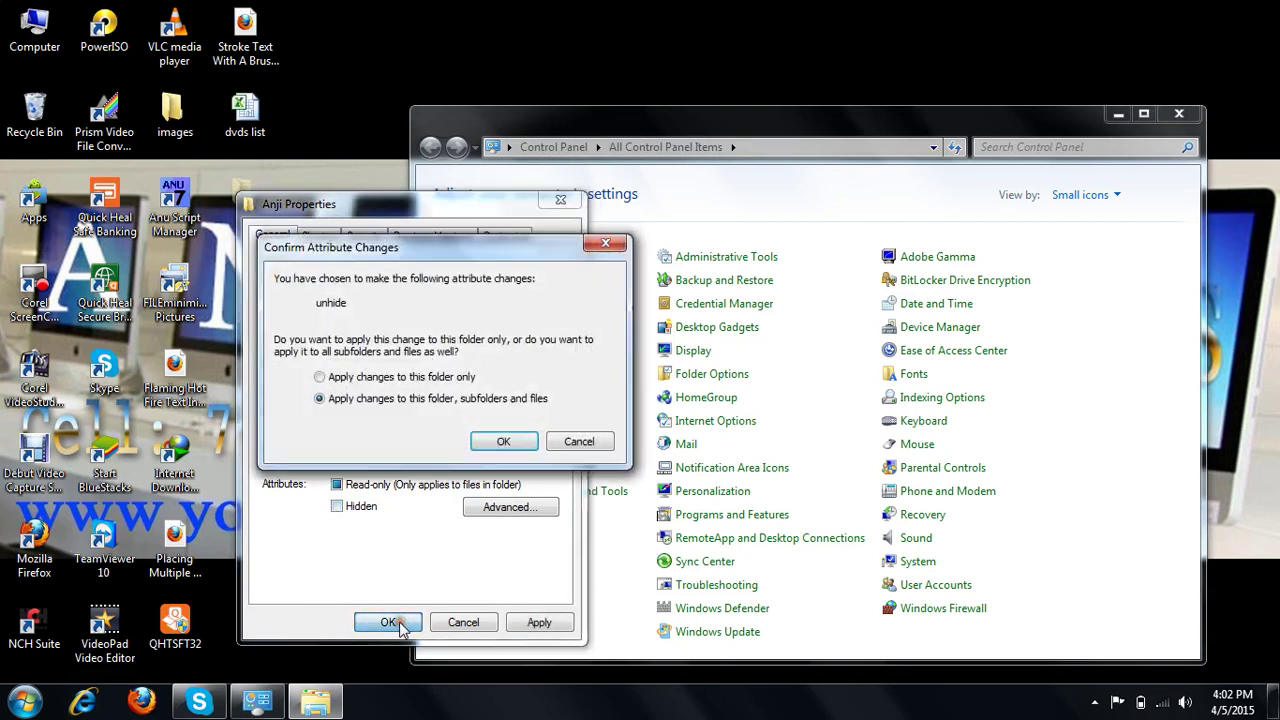
pyautogui.click(505, 443)
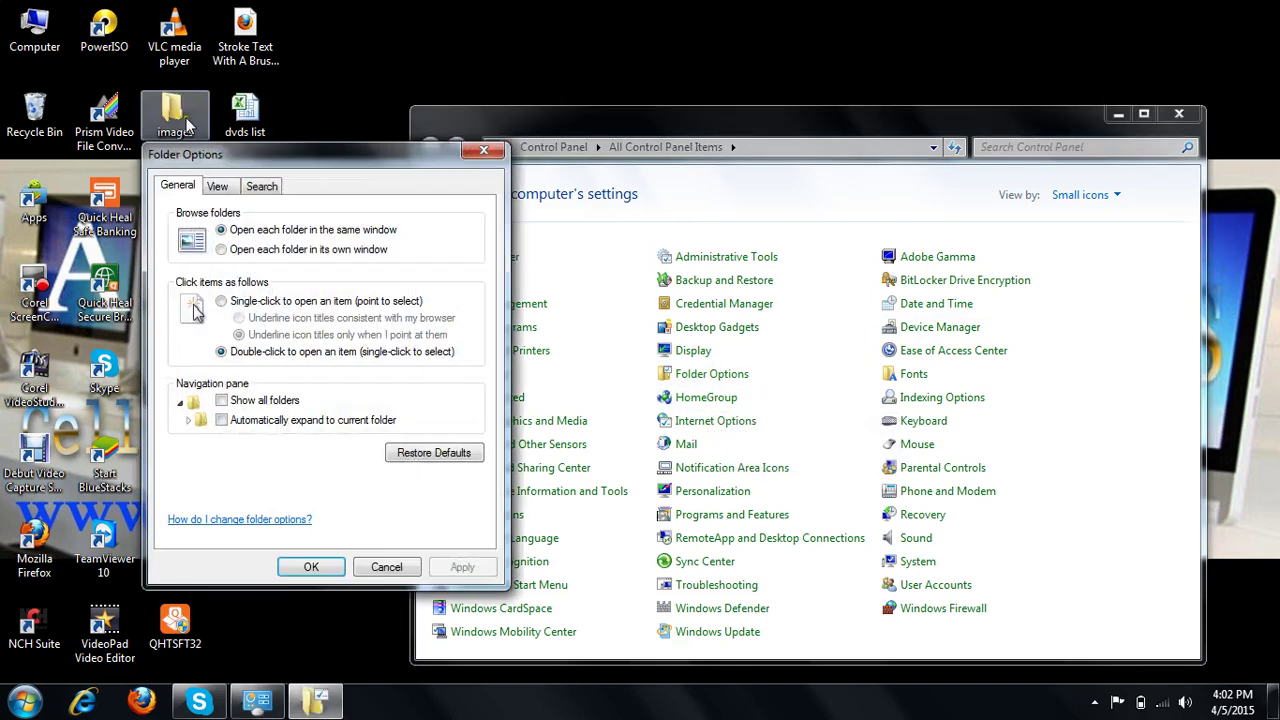
# Set the folder view options to not show hidden files, folders, or drives
pyautogui.click(214, 195)
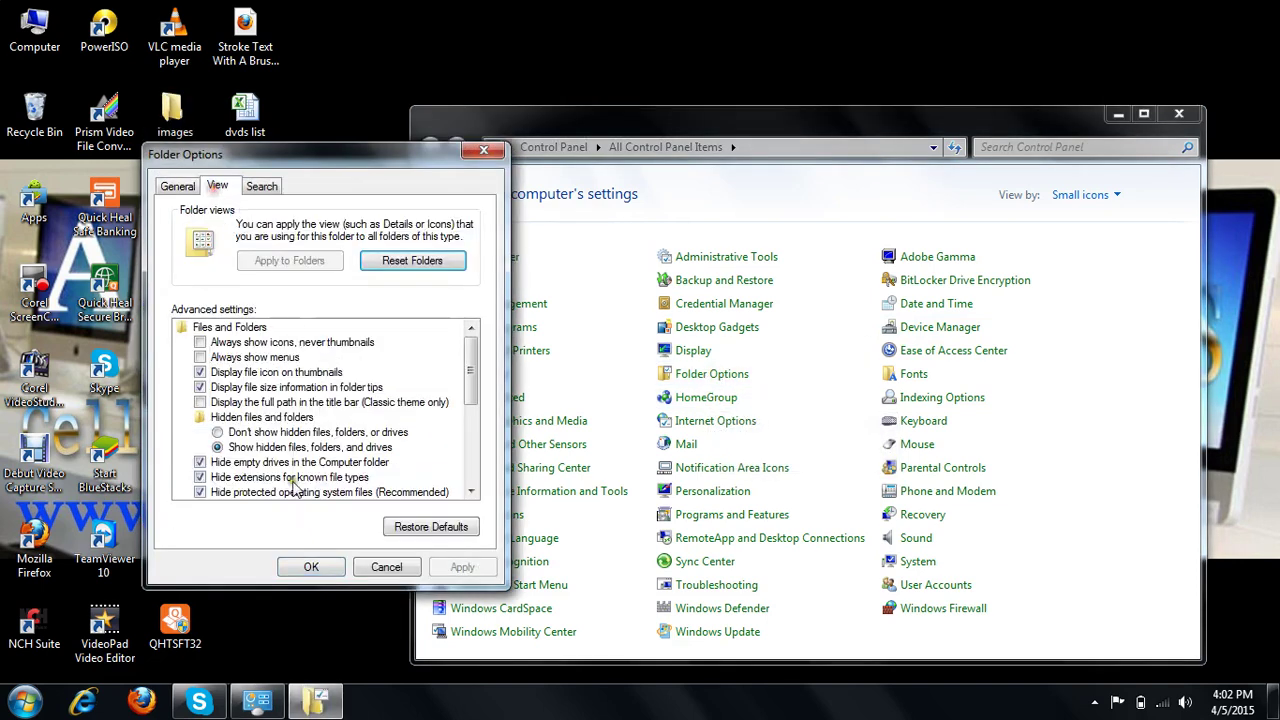
pyautogui.click(240, 432)
pyautogui.click(322, 566)
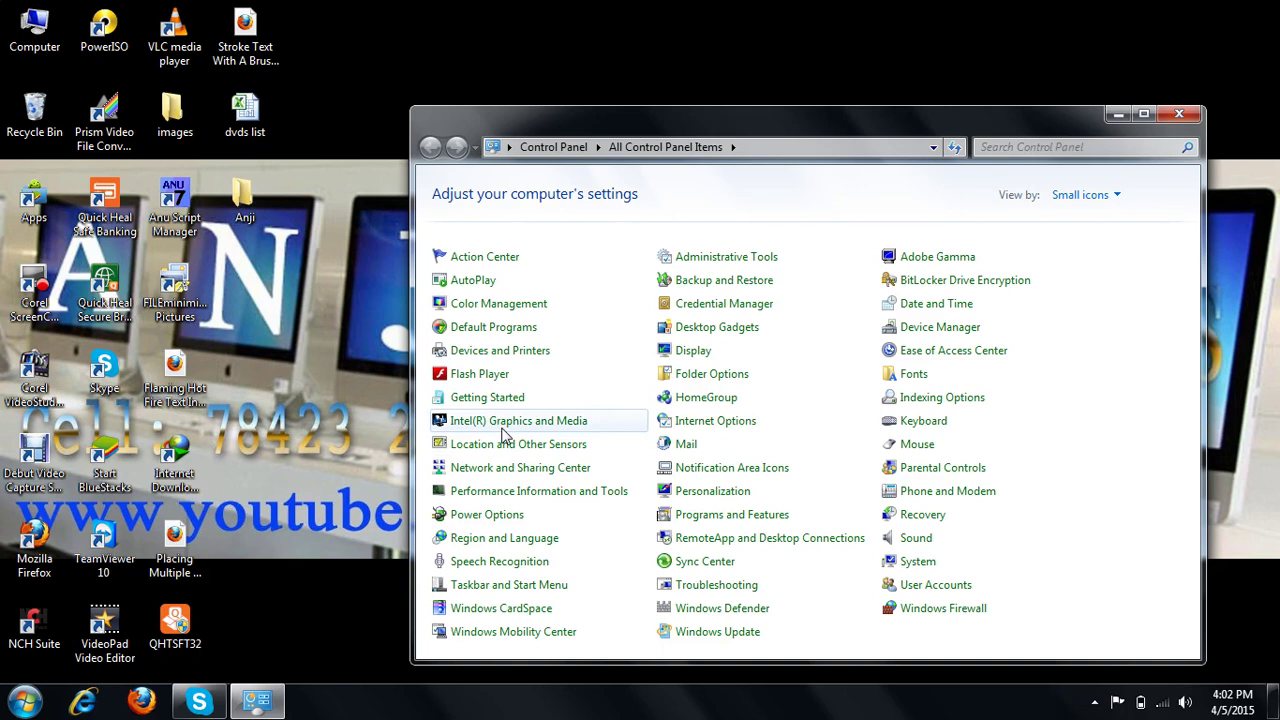
# Open Folder Options clear of the desktop icons, and browse from Computer into Local Disk (C:) and back
pyautogui.click(695, 385)
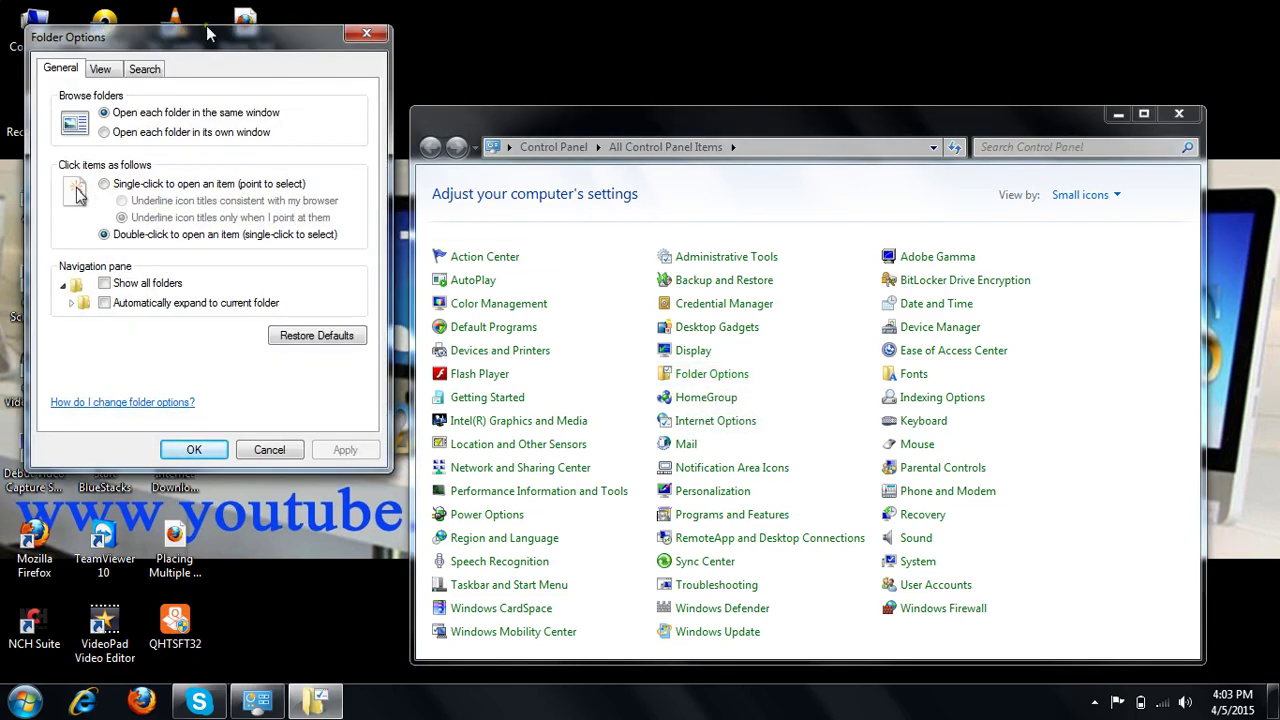
pyautogui.moveTo(210, 37); pyautogui.dragTo(574, 63)
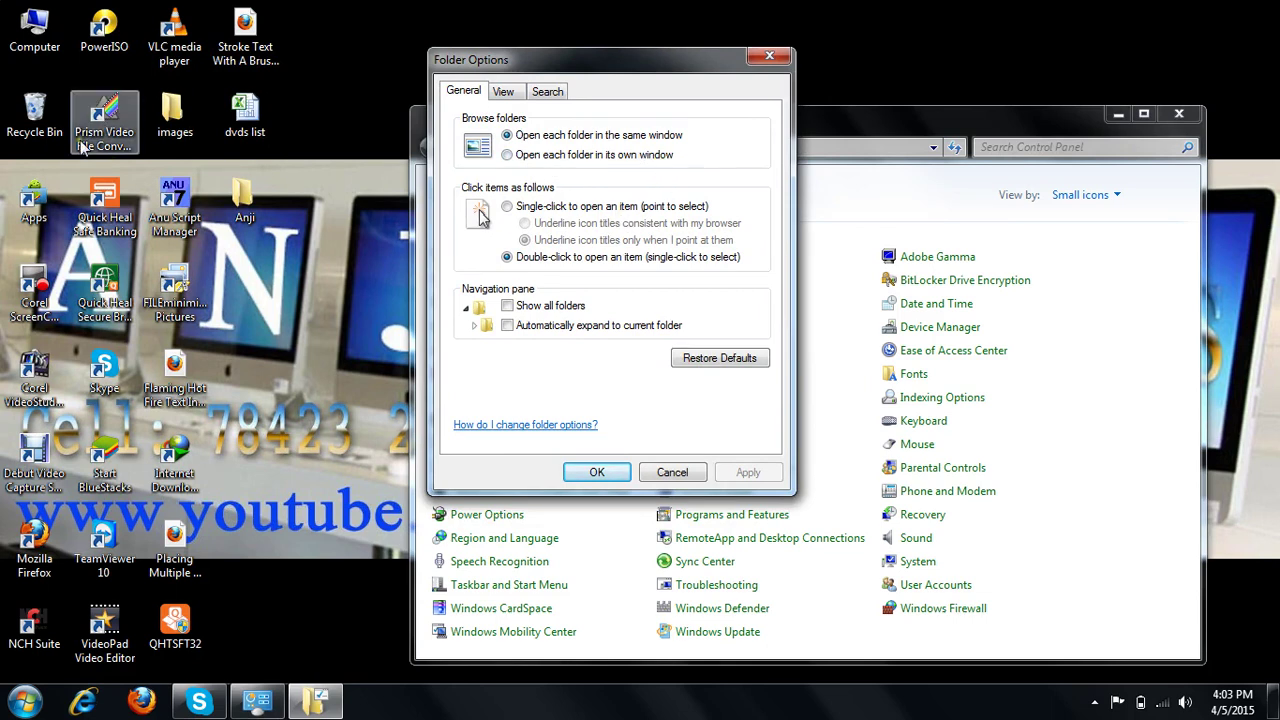
pyautogui.doubleClick(30, 30)
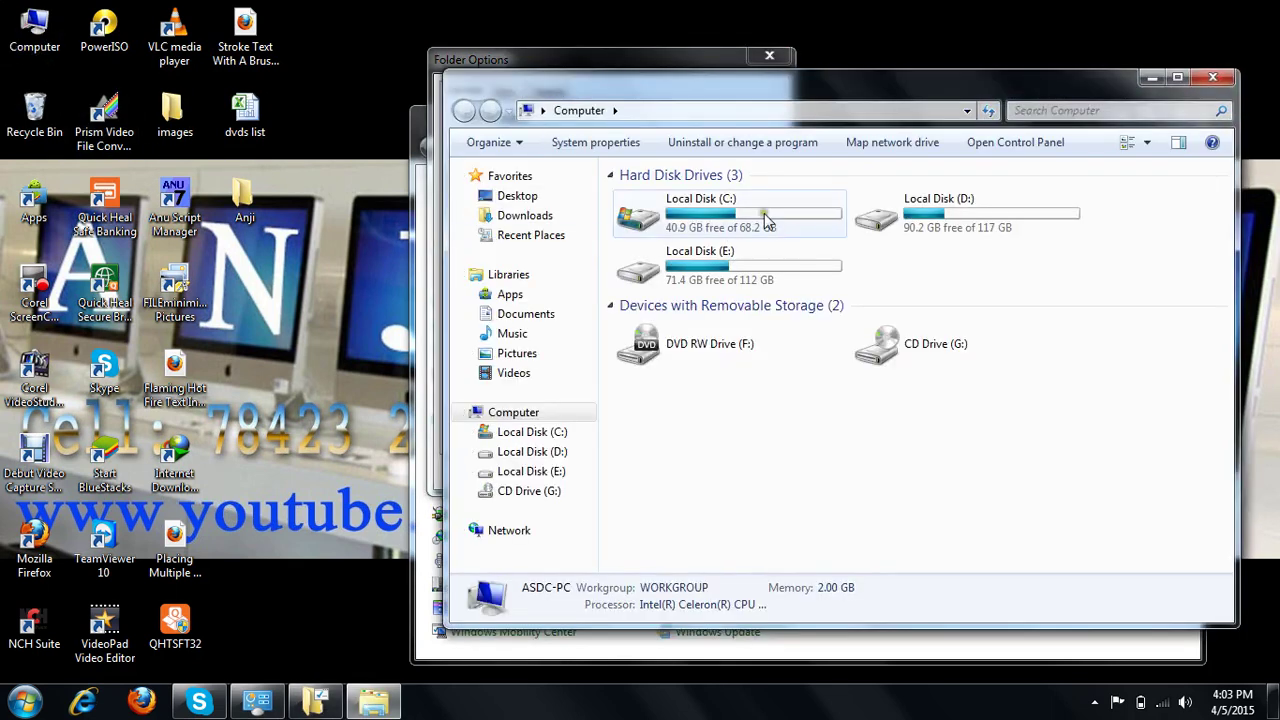
pyautogui.doubleClick(764, 218)
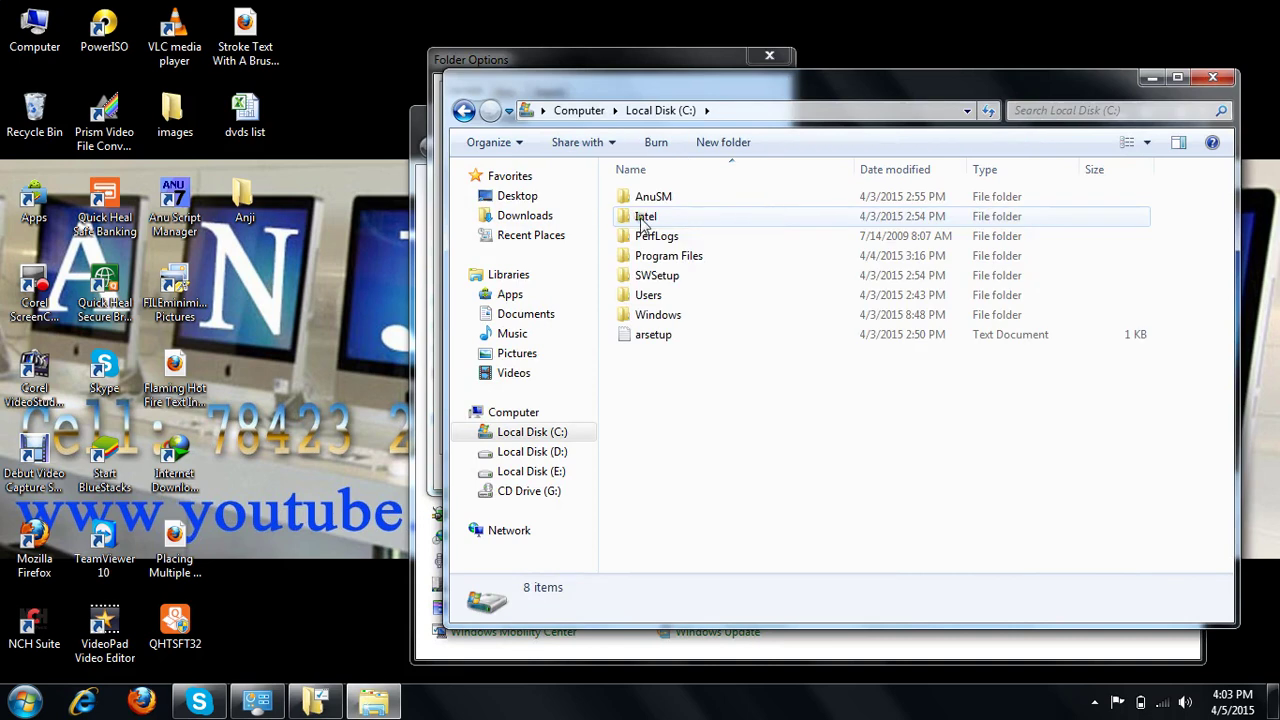
pyautogui.click(463, 110)
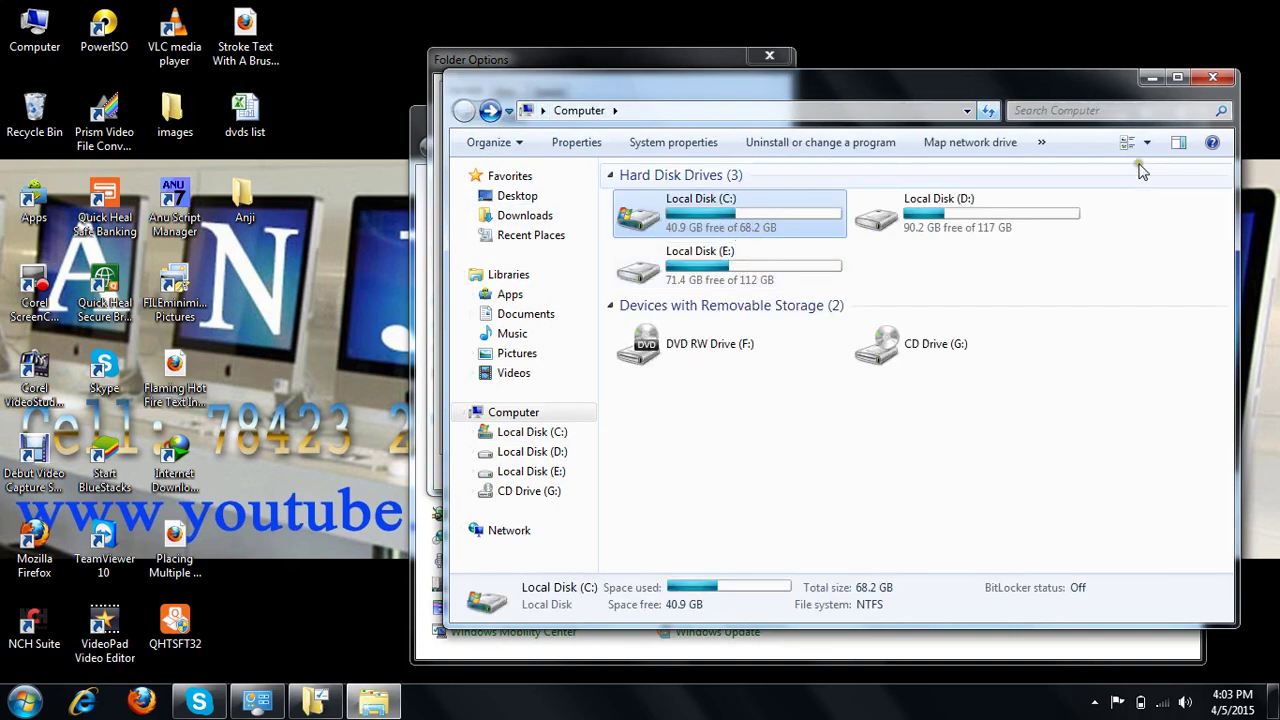
# Set Folder Options to open each folder in its own window and apply the change
pyautogui.click(656, 61)
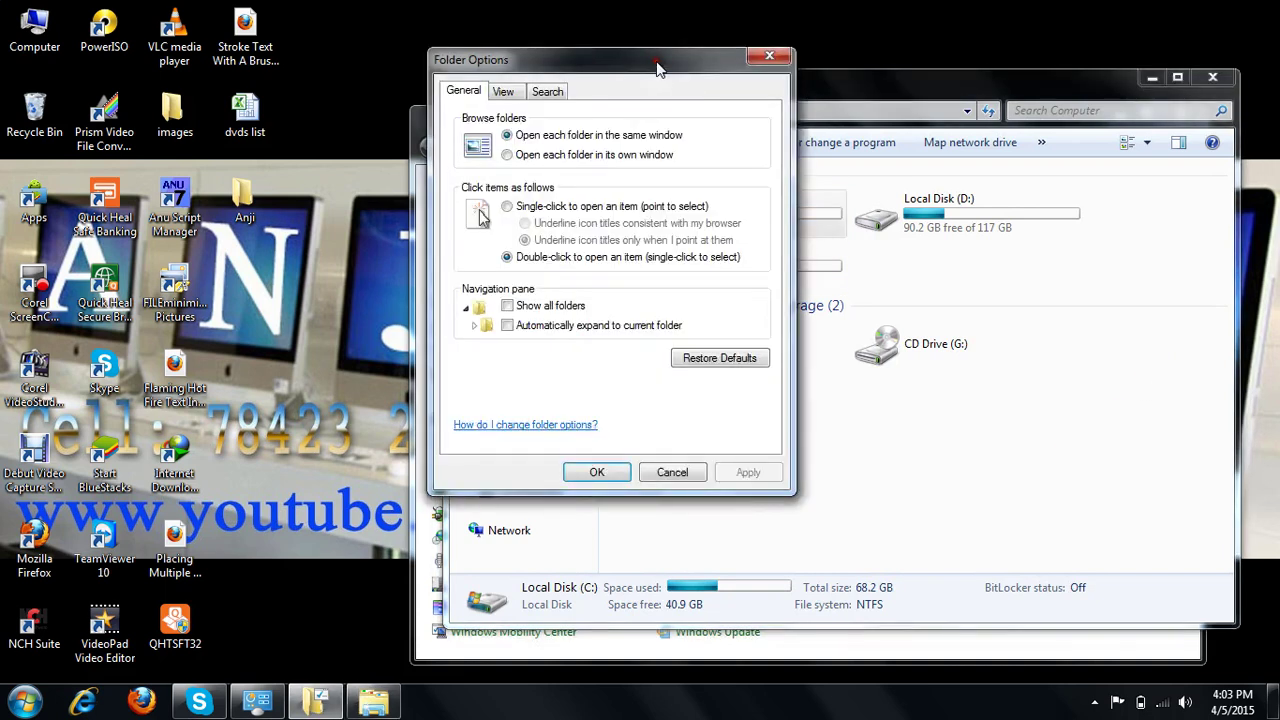
pyautogui.click(518, 158)
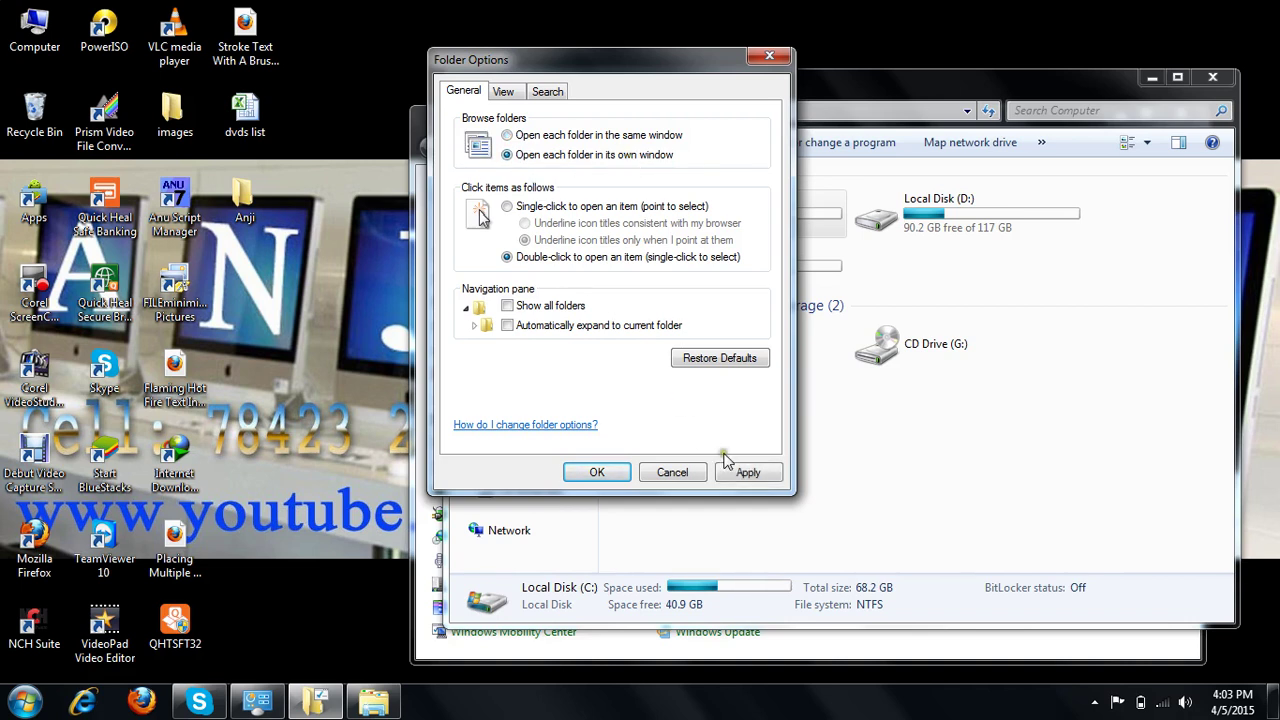
pyautogui.click(757, 482)
pyautogui.click(600, 473)
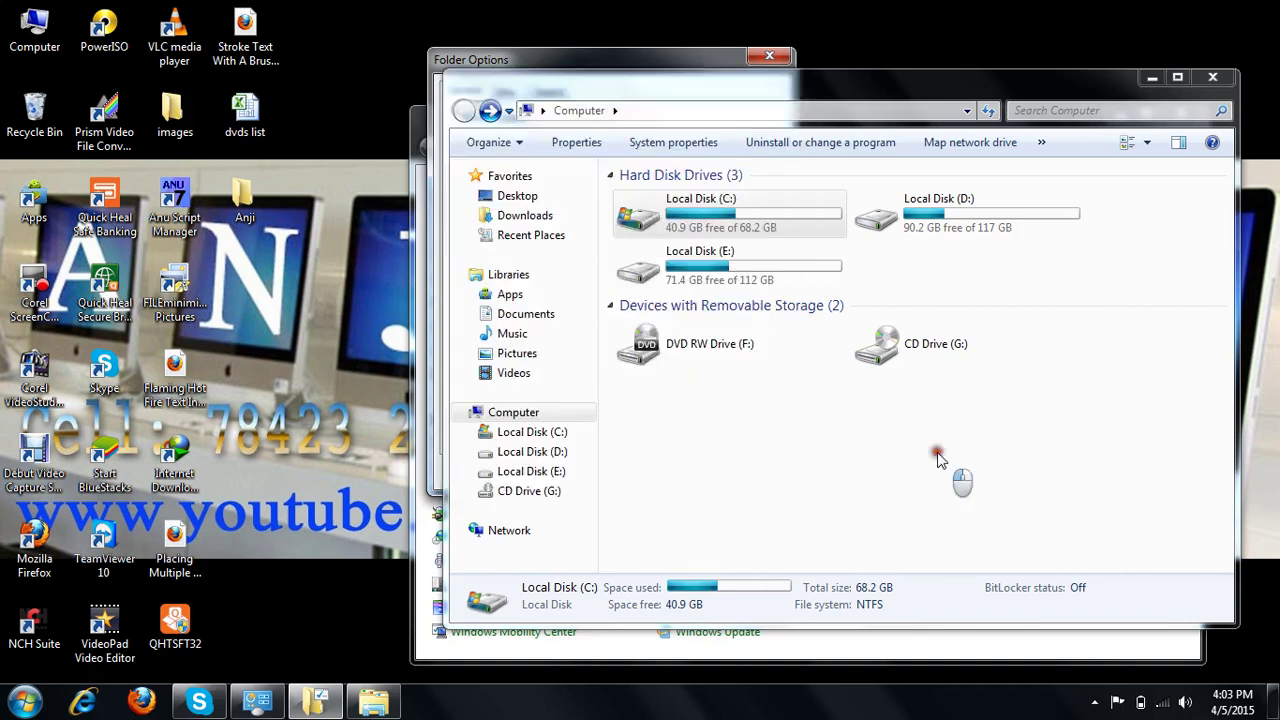
# Open Local Disk (C:) and its AnuSM folder to check separate-window browsing, and close both extra windows
pyautogui.click(728, 219)
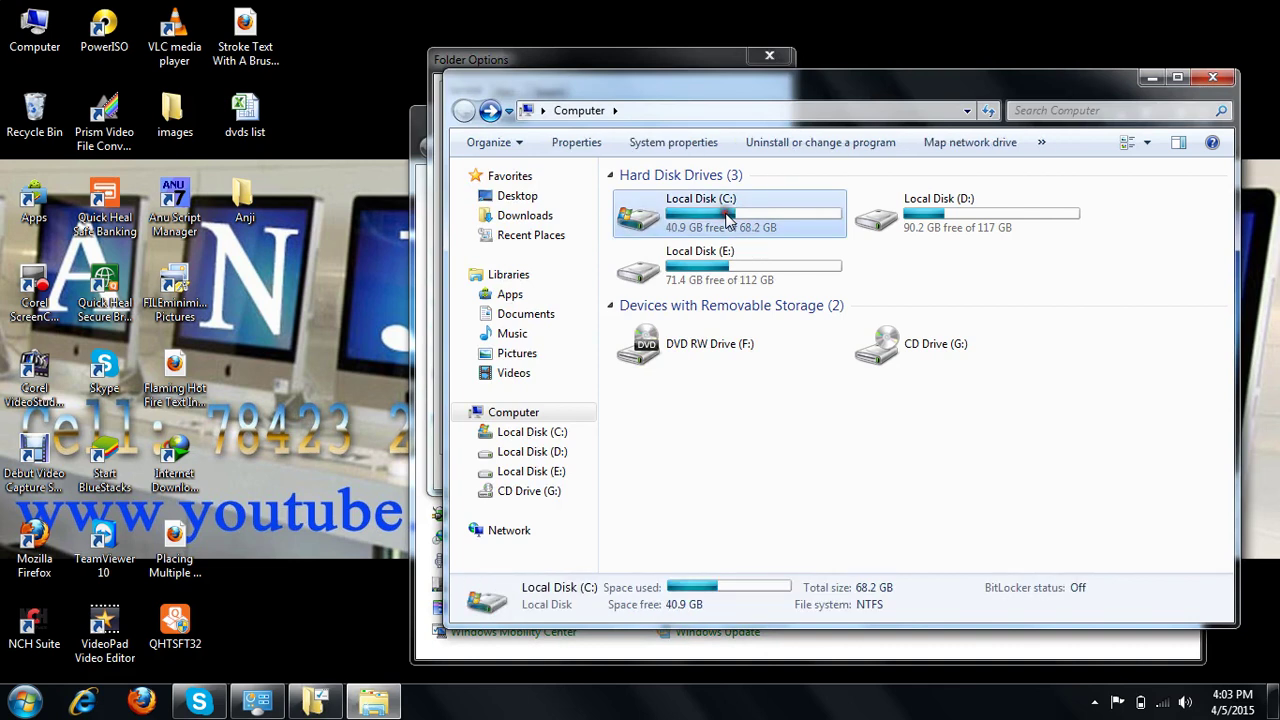
pyautogui.doubleClick(728, 219)
pyautogui.moveTo(540, 111); pyautogui.dragTo(516, 161)
pyautogui.click(632, 274)
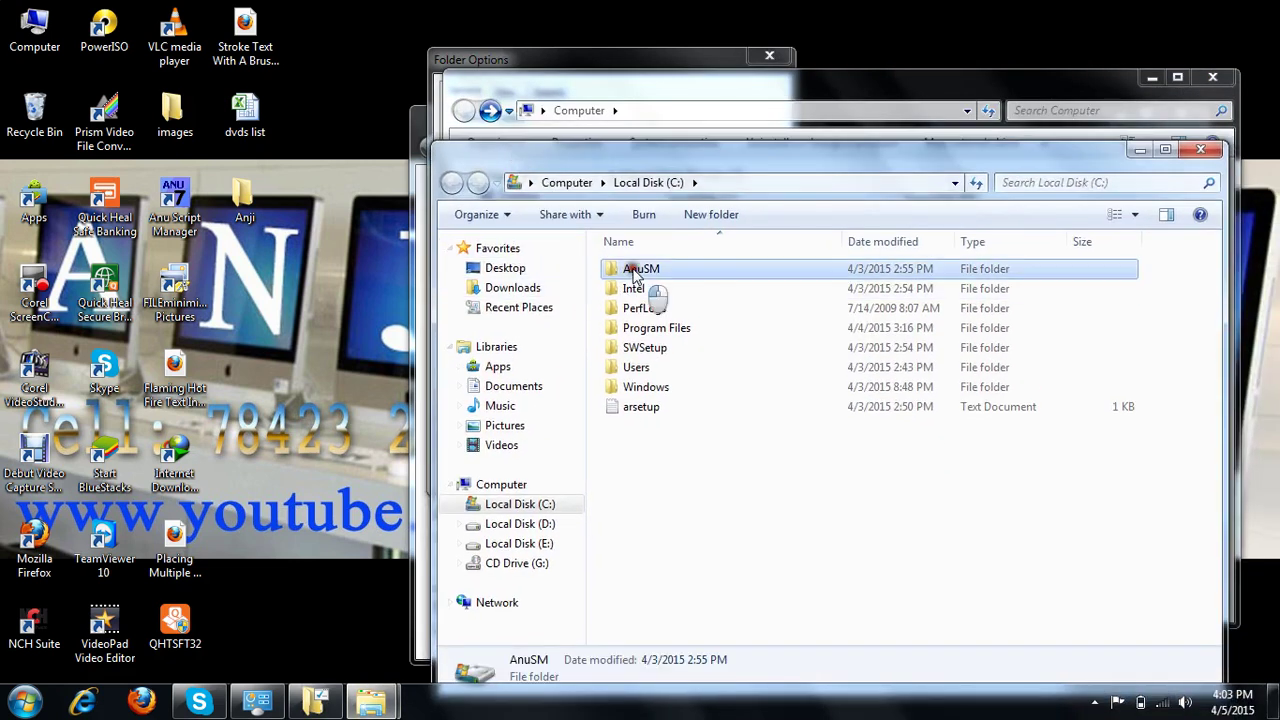
pyautogui.doubleClick(632, 274)
pyautogui.moveTo(774, 31); pyautogui.dragTo(622, 147)
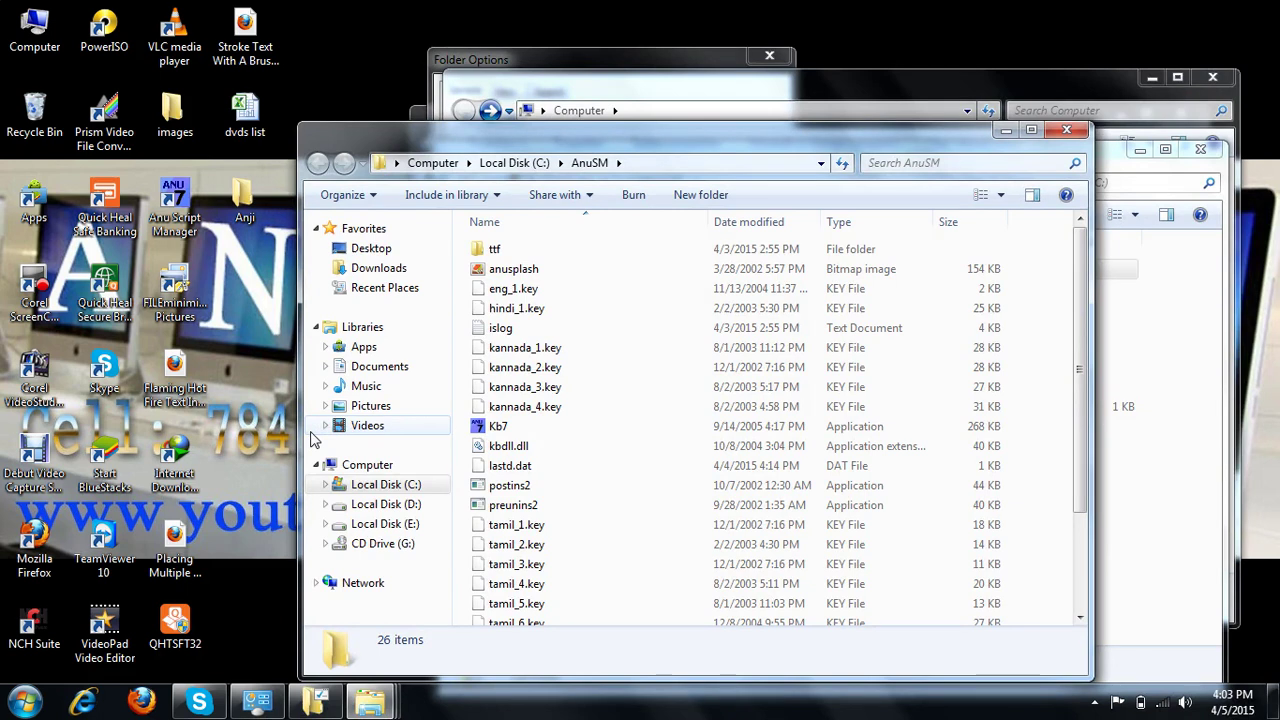
pyautogui.click(1066, 130)
pyautogui.click(1200, 149)
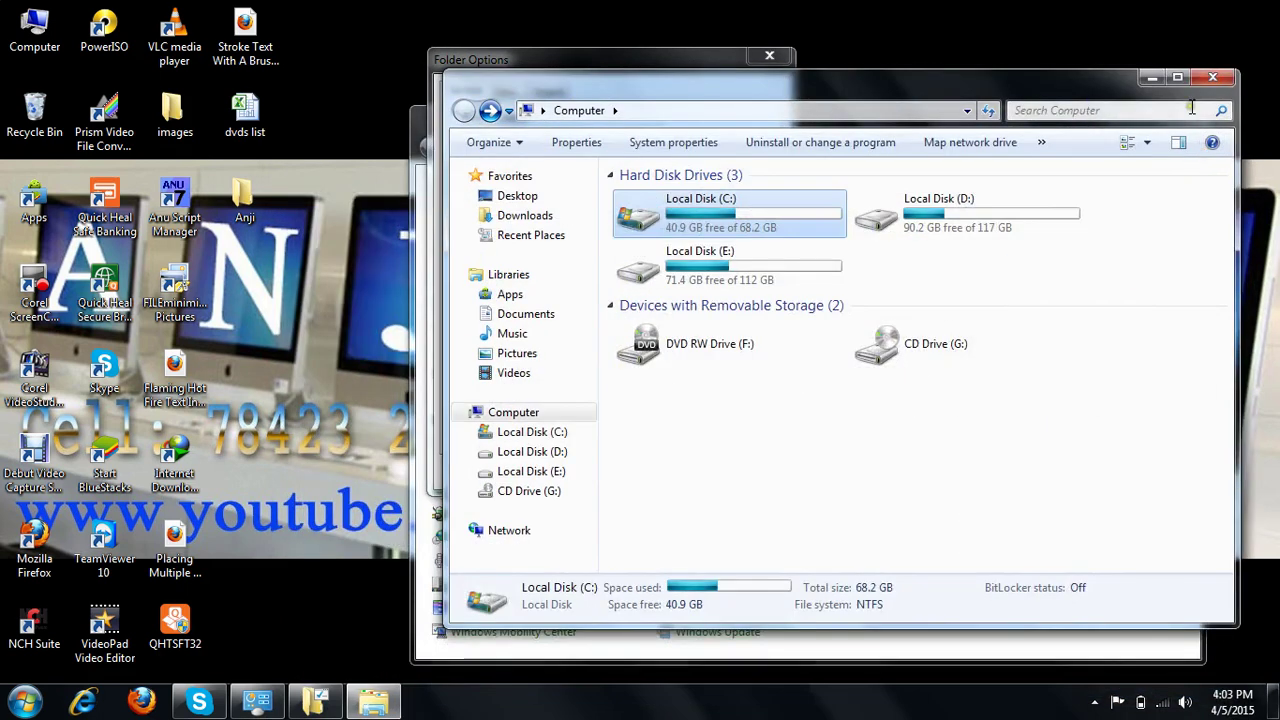
# Set Folder Options to open each folder in the same window and apply the change
pyautogui.click(697, 63)
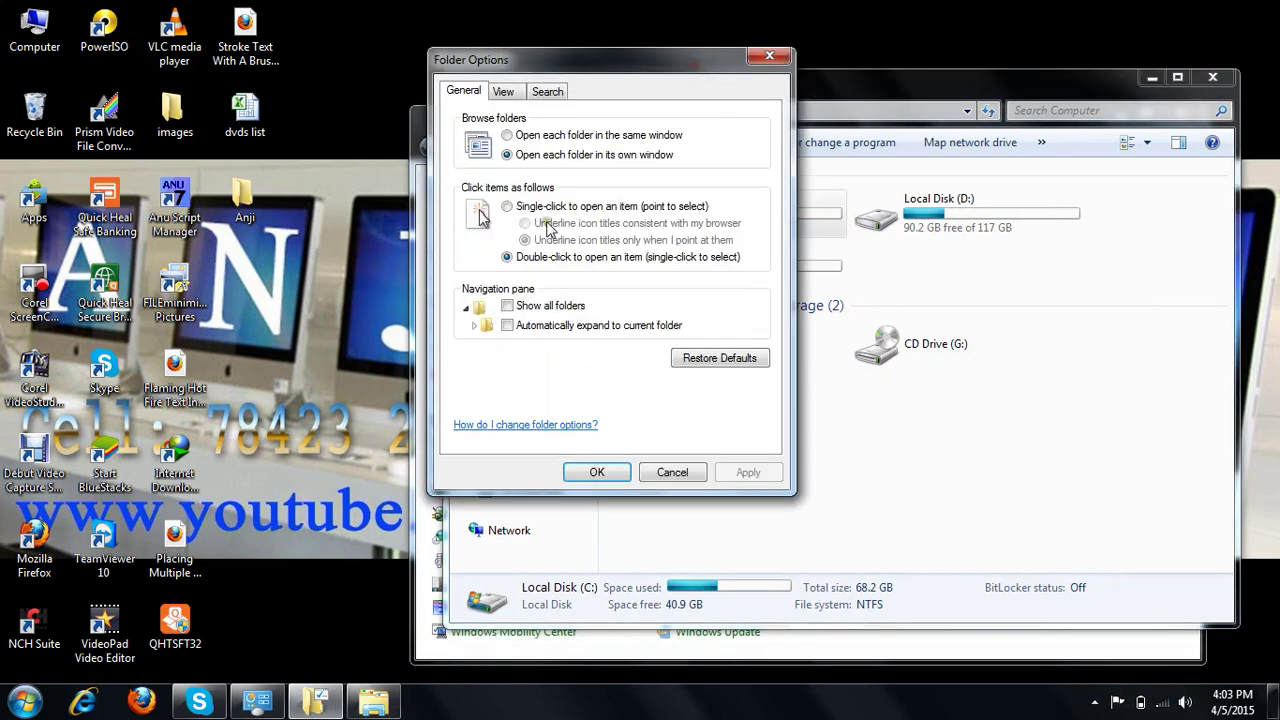
pyautogui.click(529, 141)
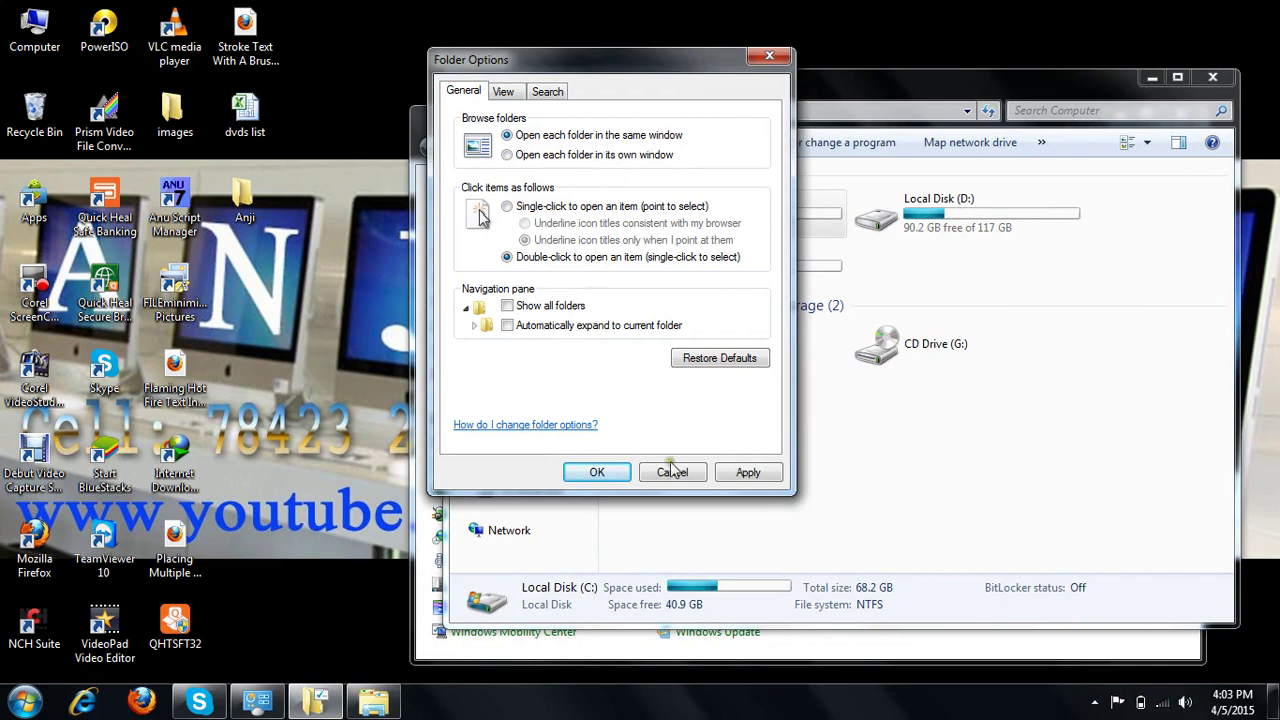
pyautogui.click(759, 480)
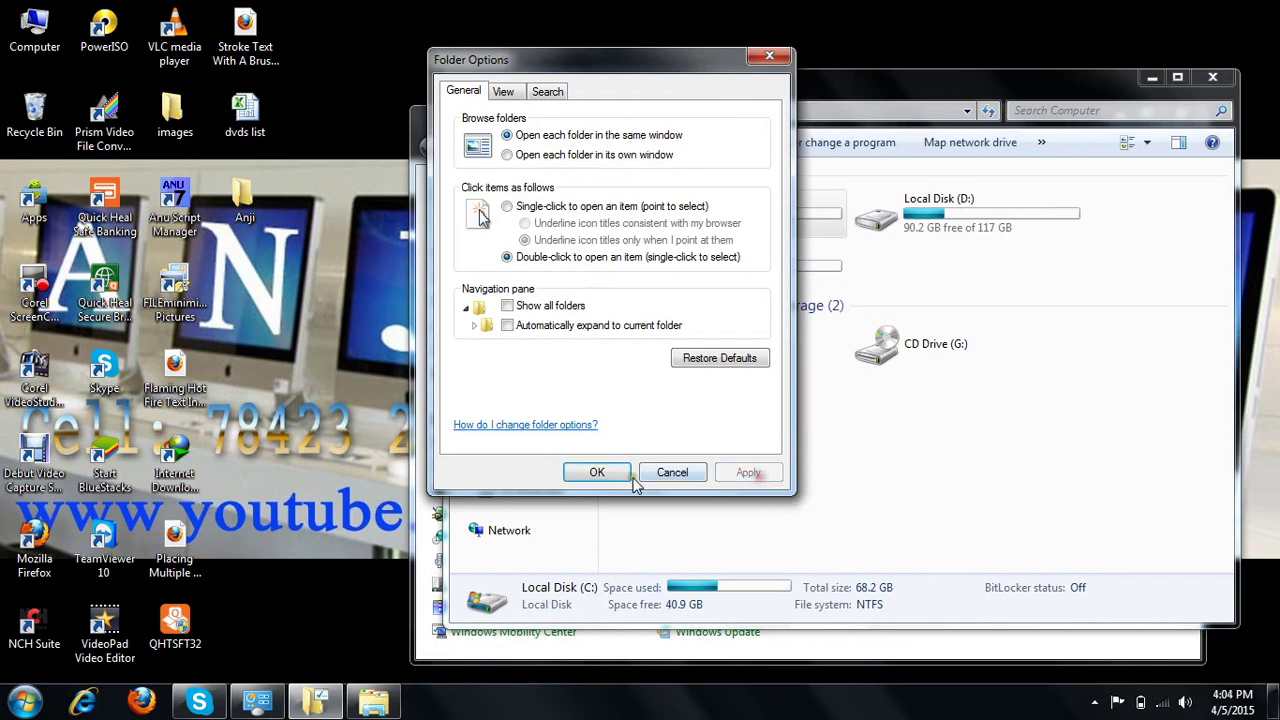
# Browse into Local Disk (C:) and its AnuSM folder to check same-window browsing, and return to the drive's root
pyautogui.click(884, 418)
pyautogui.doubleClick(740, 222)
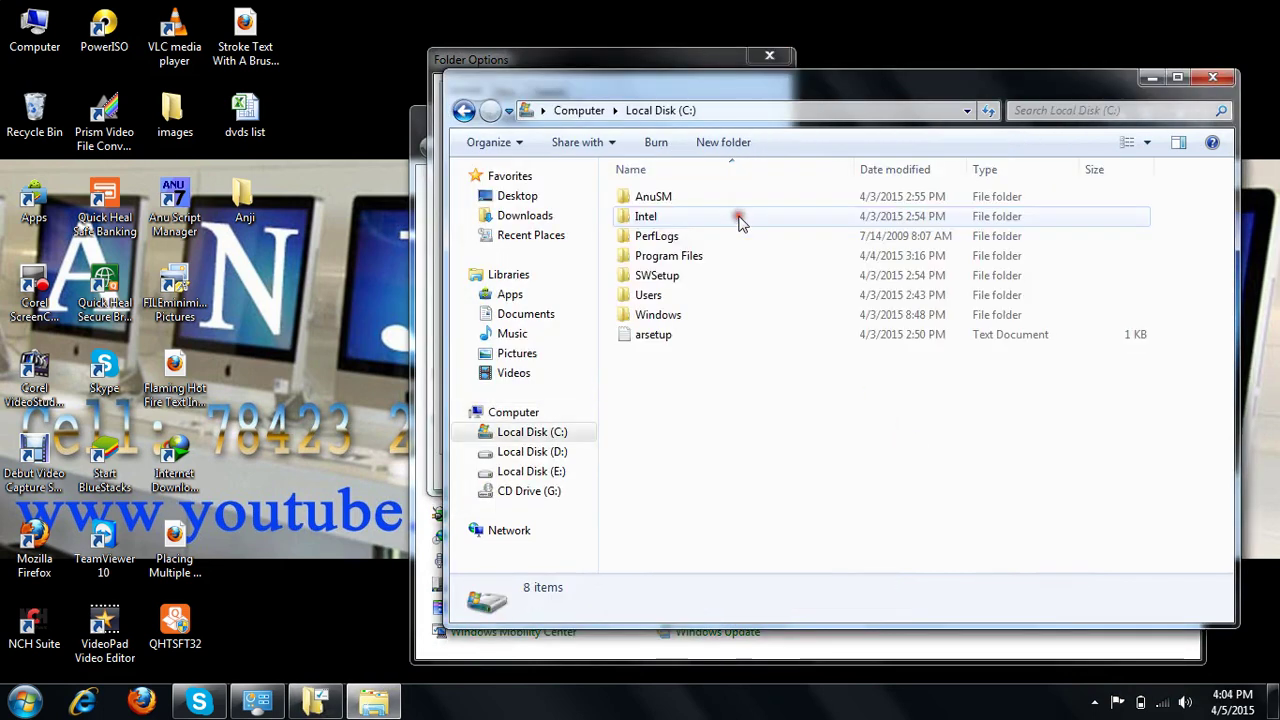
pyautogui.click(651, 56)
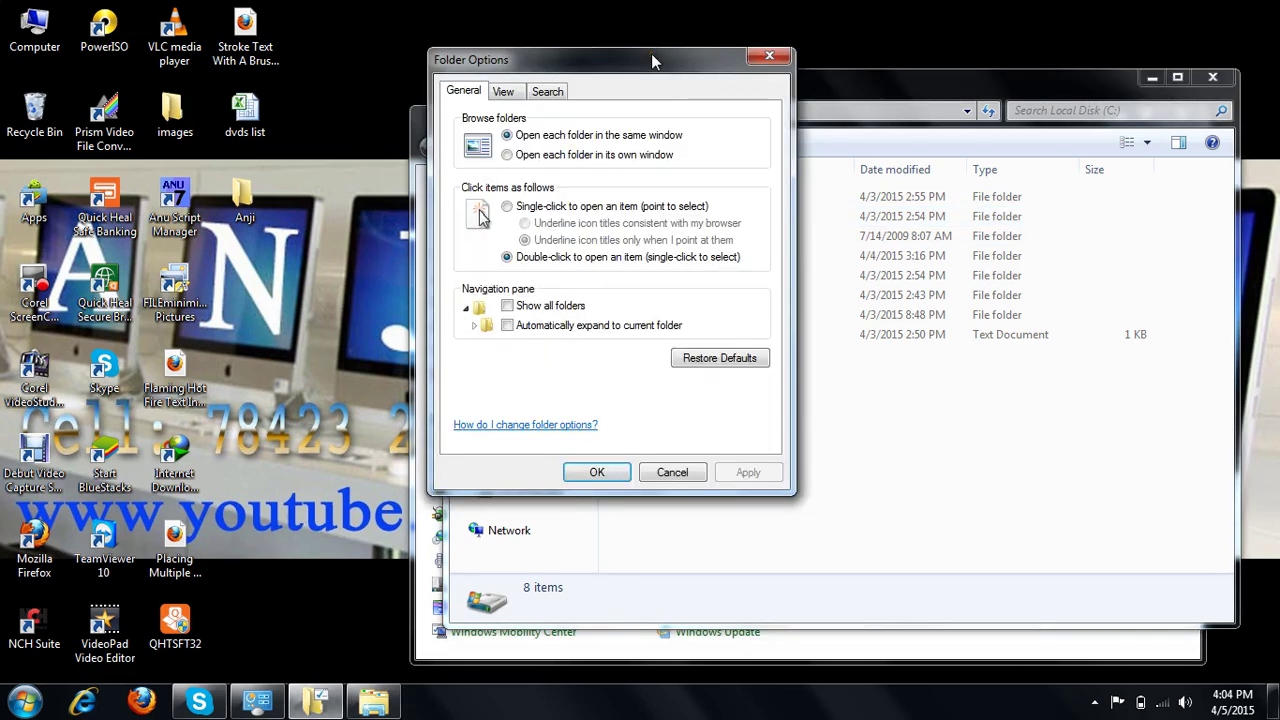
pyautogui.moveTo(666, 70); pyautogui.dragTo(418, 32)
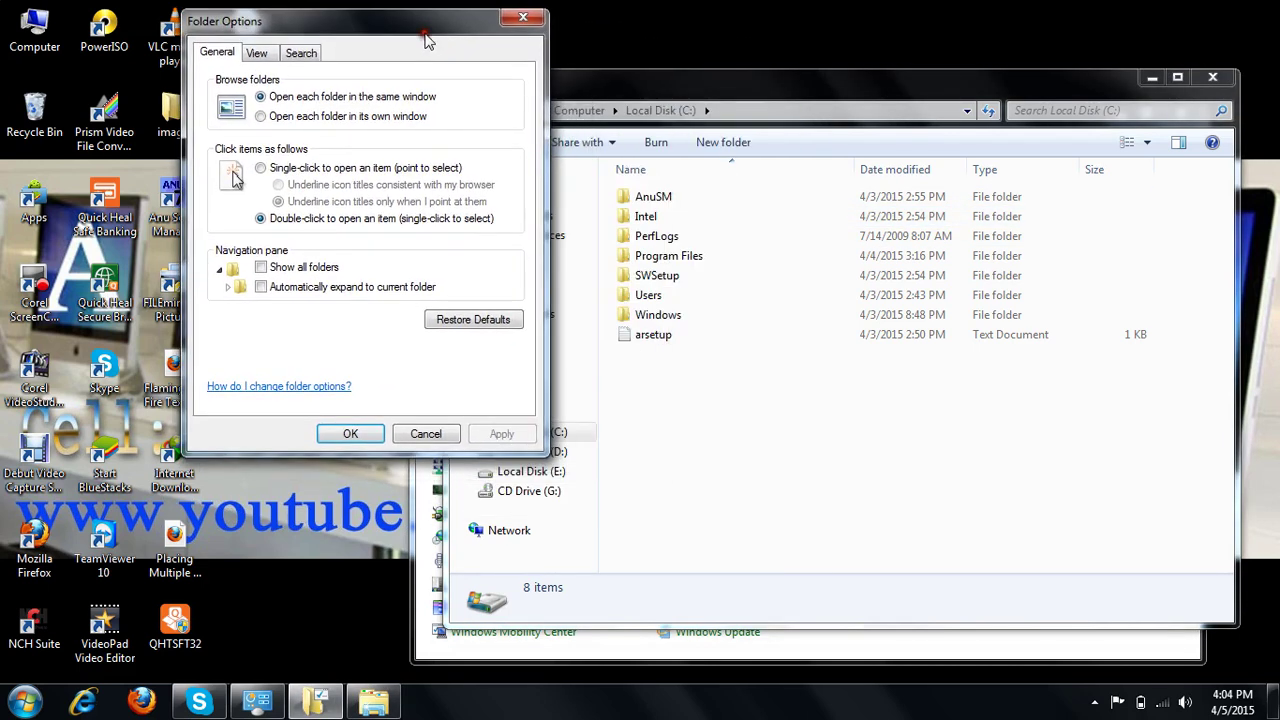
pyautogui.click(653, 198)
pyautogui.doubleClick(653, 198)
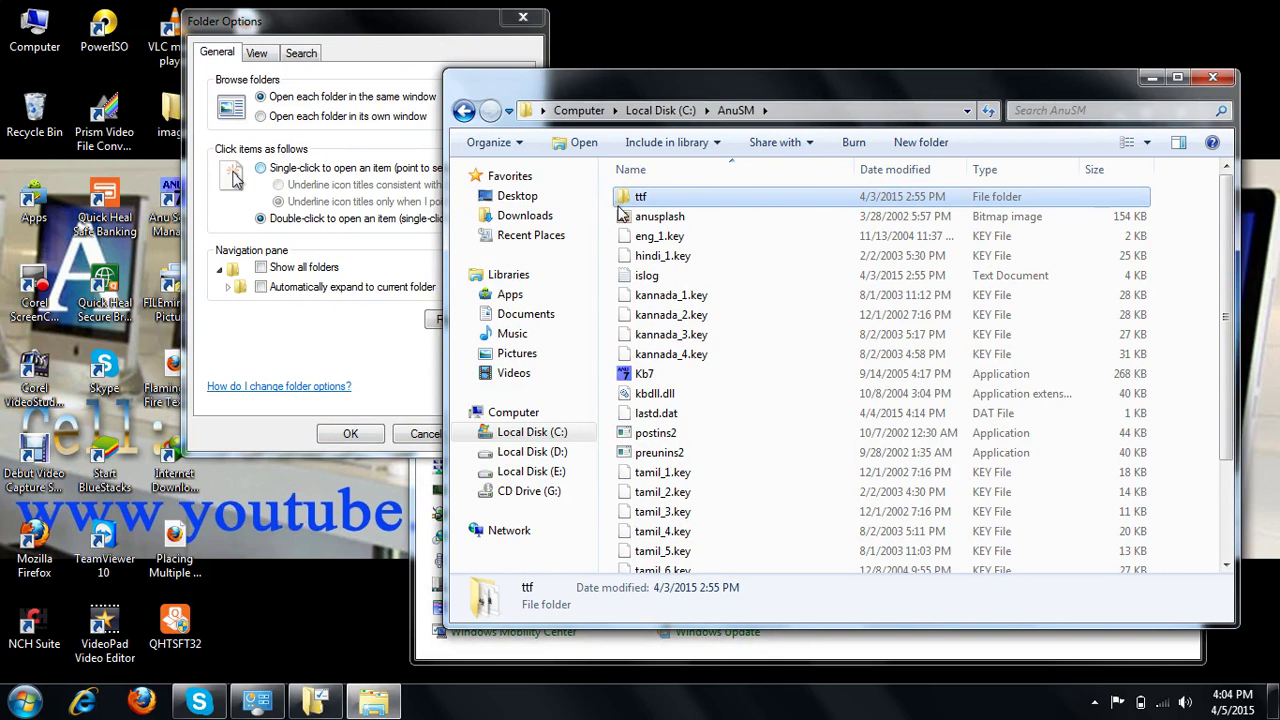
pyautogui.moveTo(622, 213)
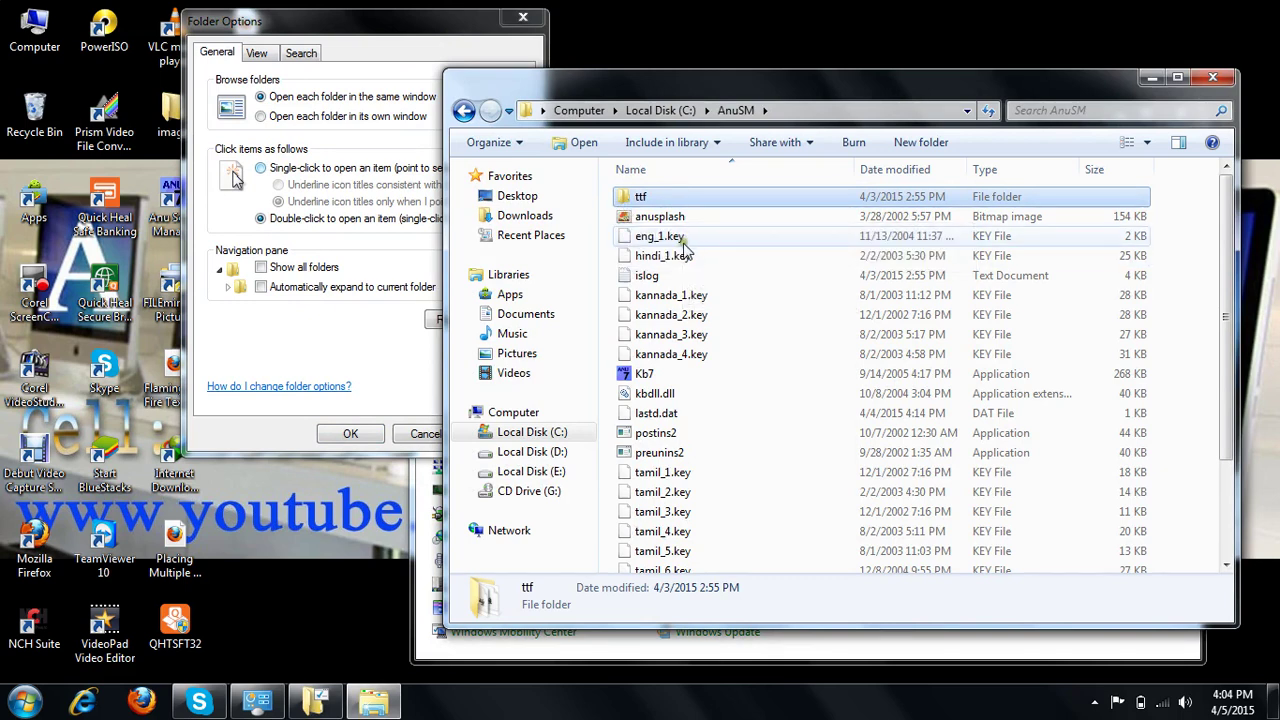
pyautogui.click(464, 110)
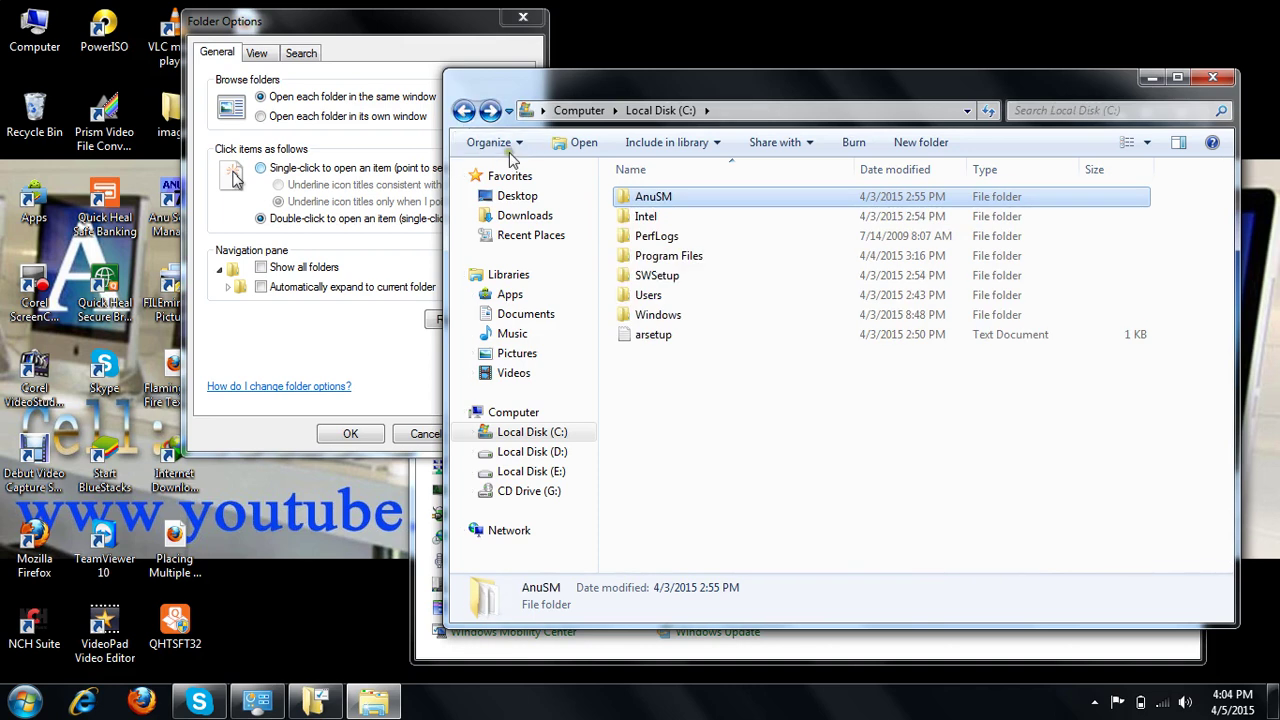
# Set items to open with a single click in Folder Options, apply the change and close the dialog
pyautogui.moveTo(546, 90); pyautogui.dragTo(631, 106)
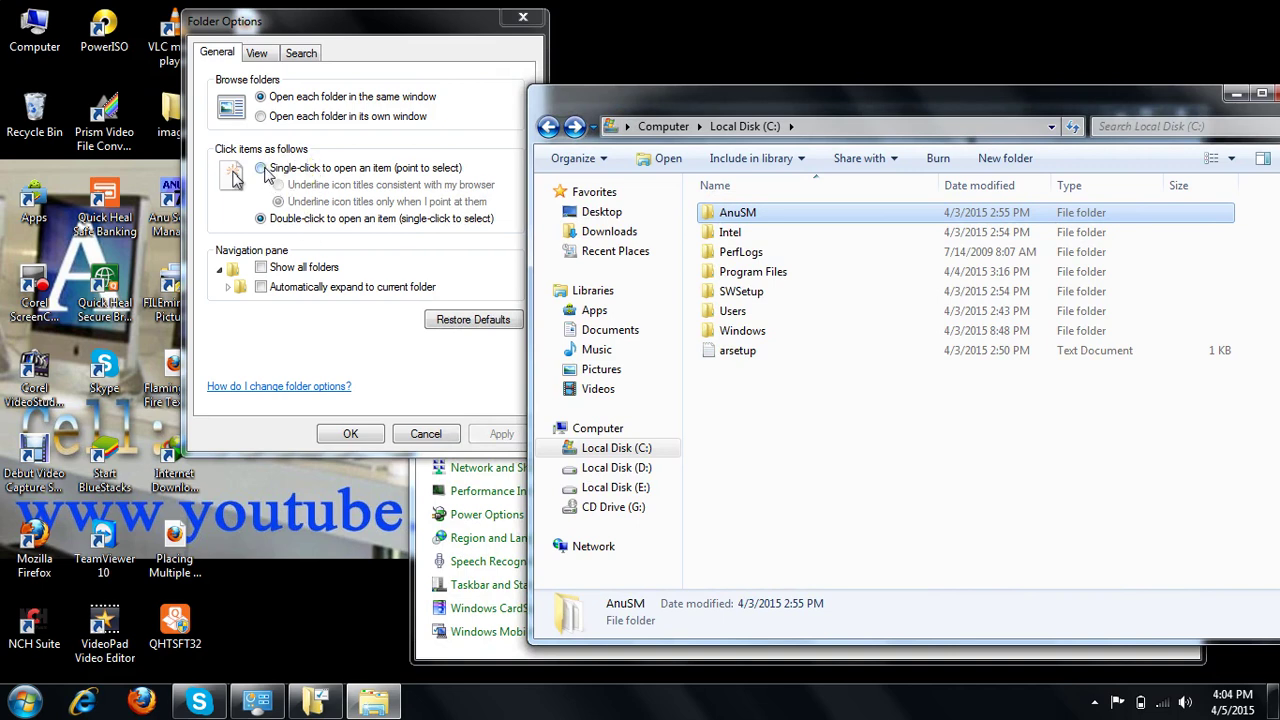
pyautogui.click(262, 168)
pyautogui.click(501, 434)
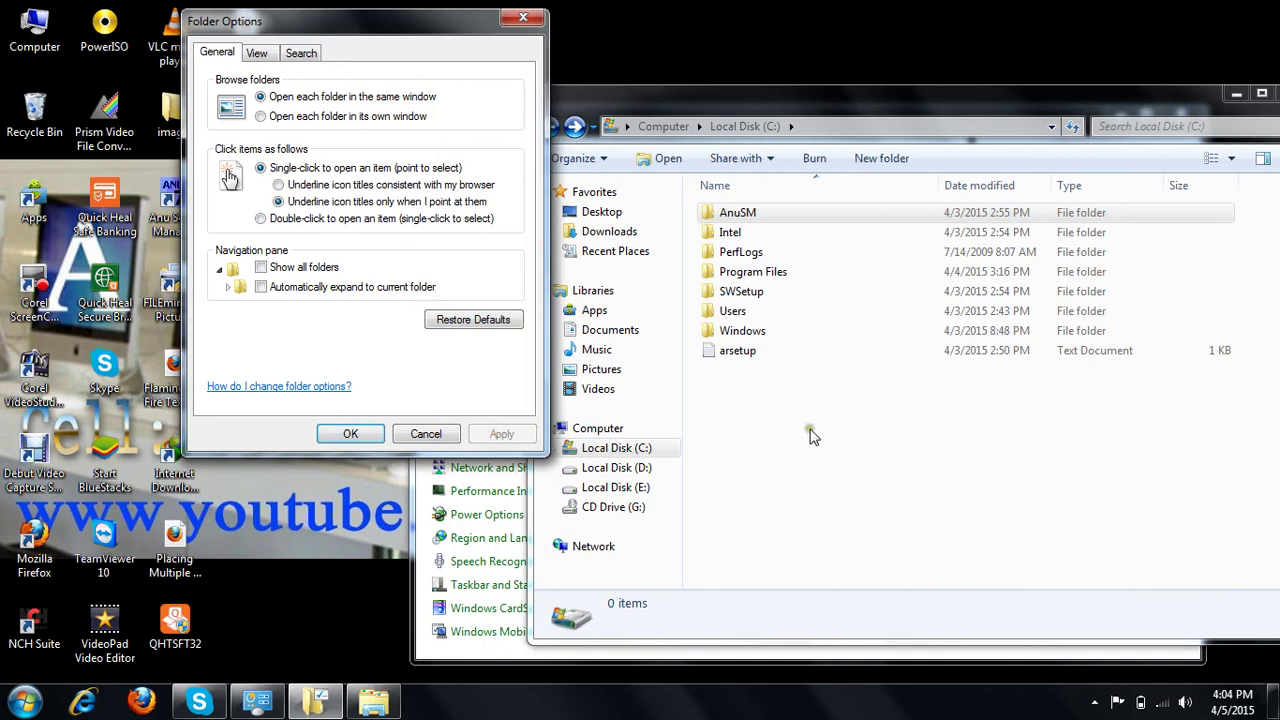
pyautogui.click(352, 434)
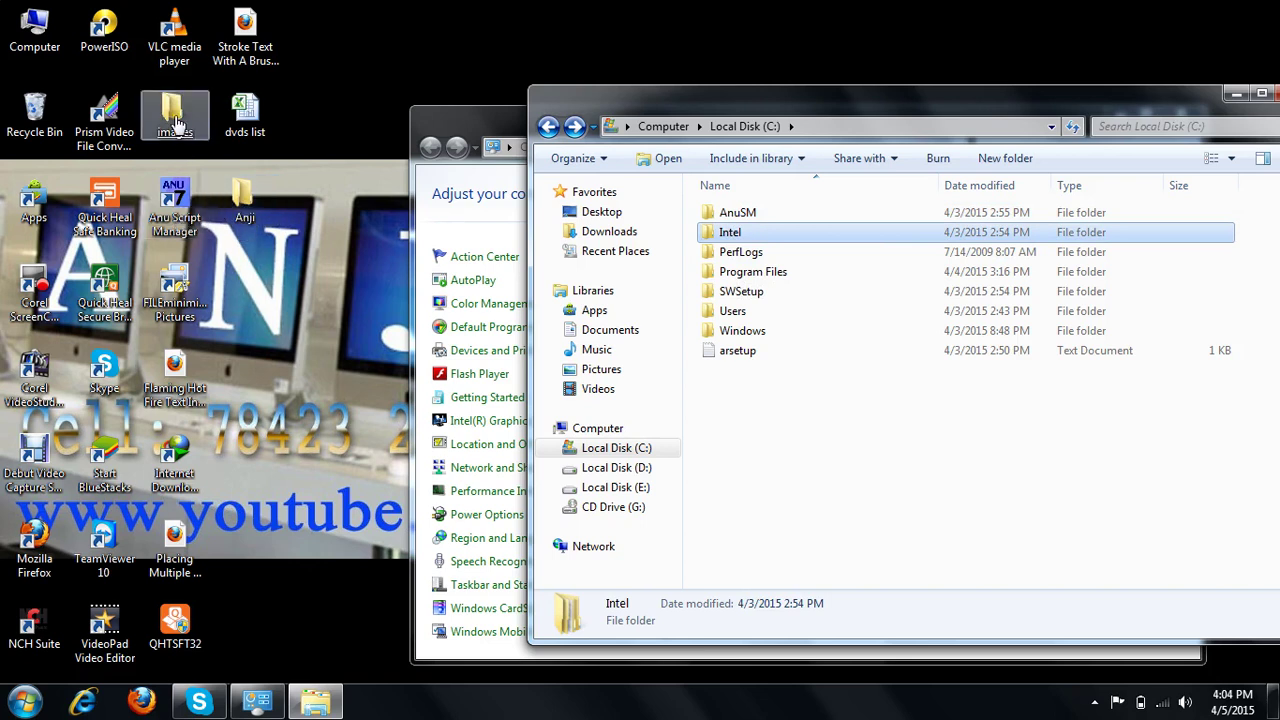
# Test single-click opening on the Anji and AnuSM folders, leave both, and return to Control Panel
pyautogui.doubleClick(247, 212)
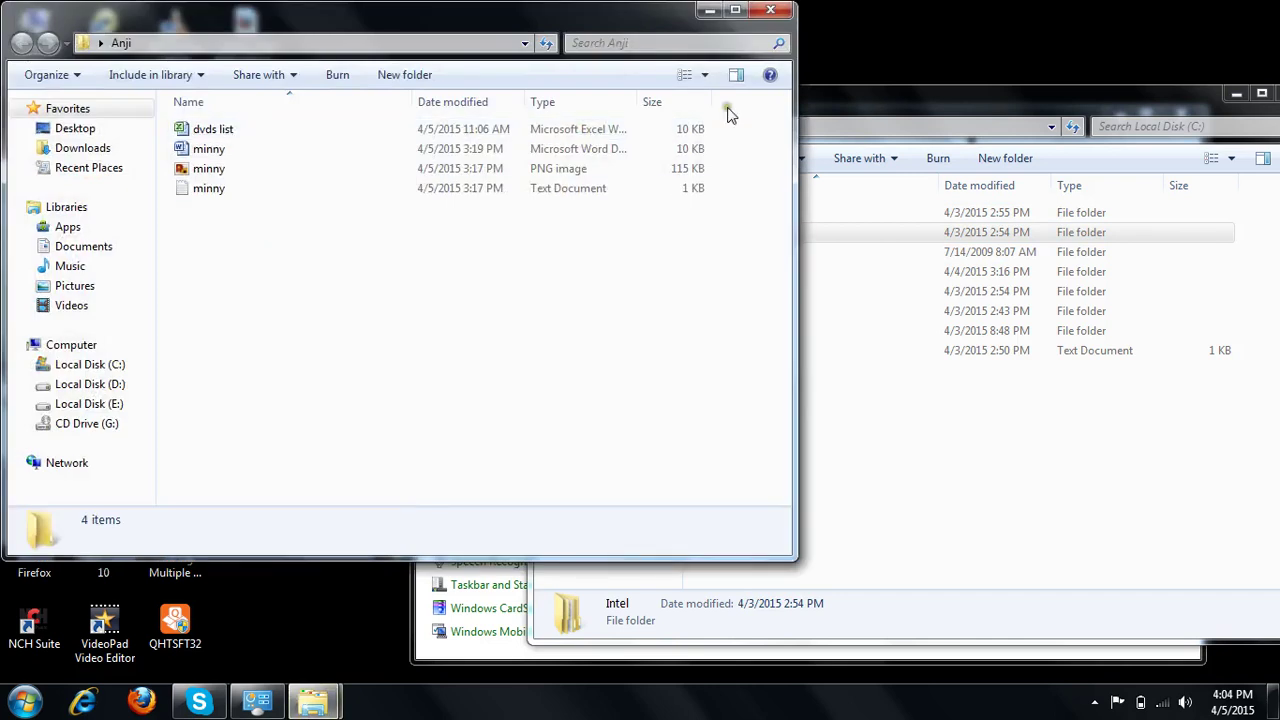
pyautogui.click(770, 9)
pyautogui.doubleClick(738, 215)
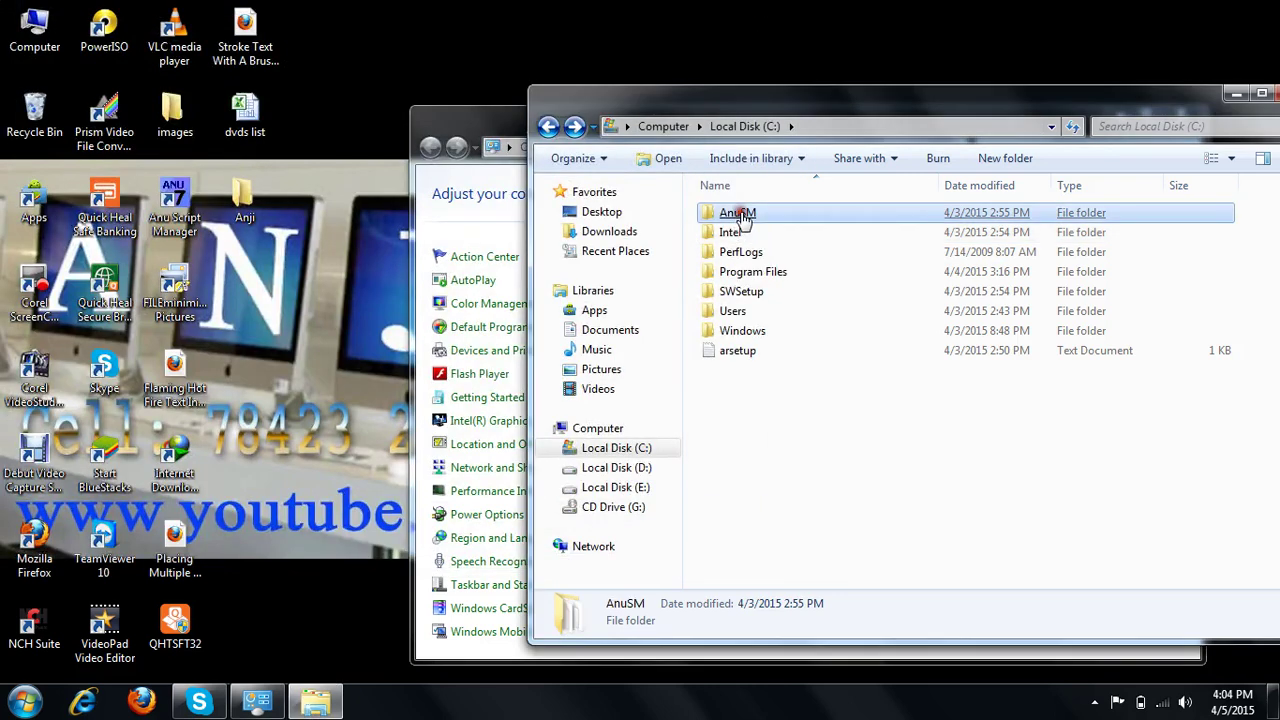
pyautogui.click(548, 126)
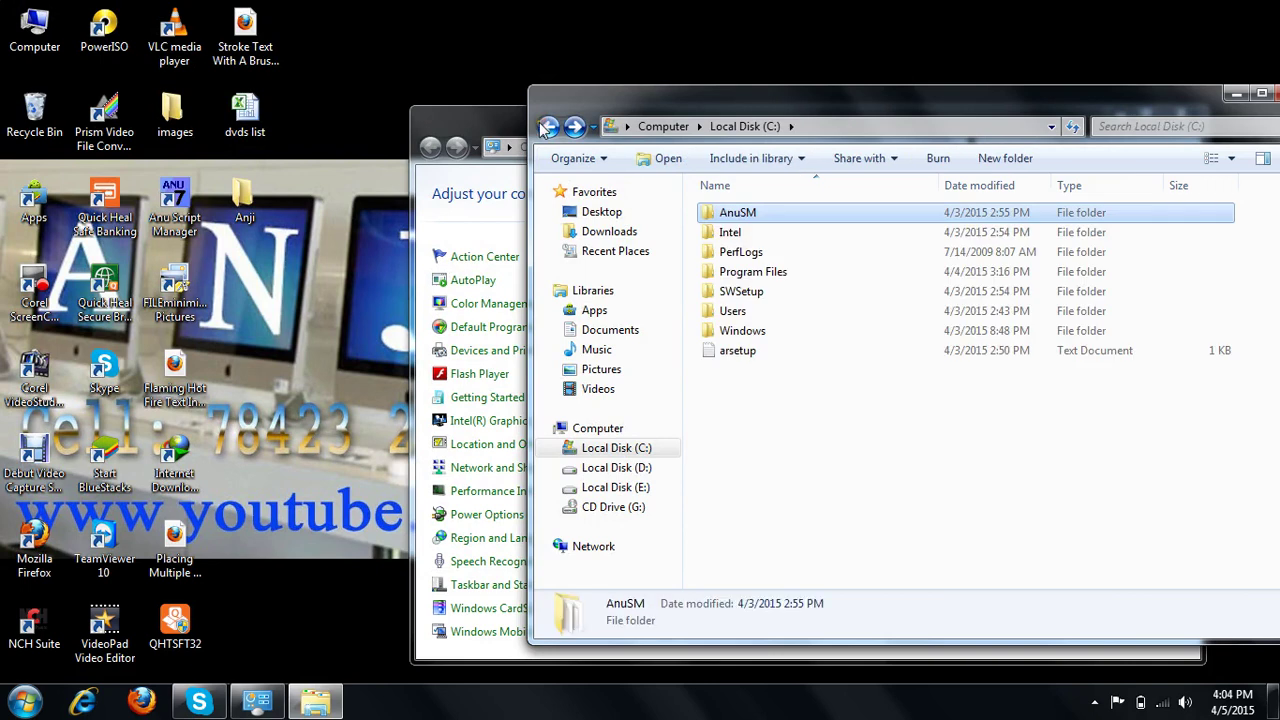
pyautogui.click(510, 130)
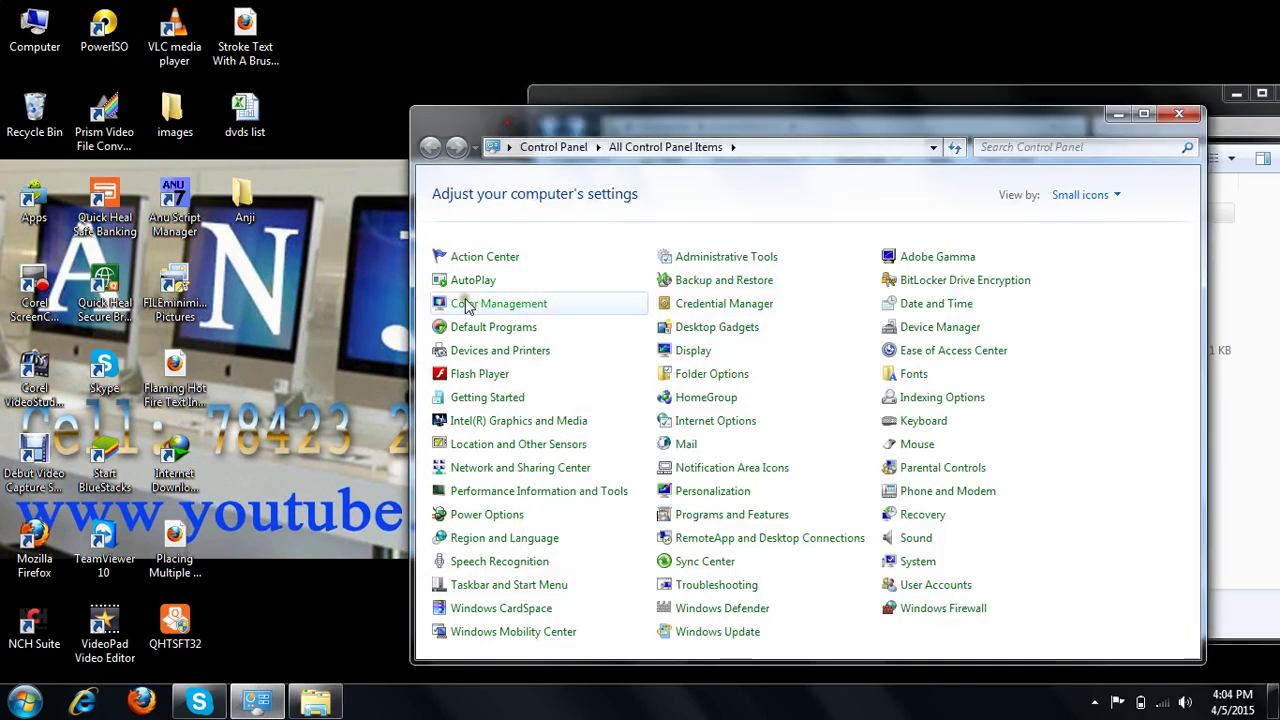
# In Folder Options, try underlining icon titles consistent with the browser, and restore and apply the General defaults before closing the dialog
pyautogui.click(698, 384)
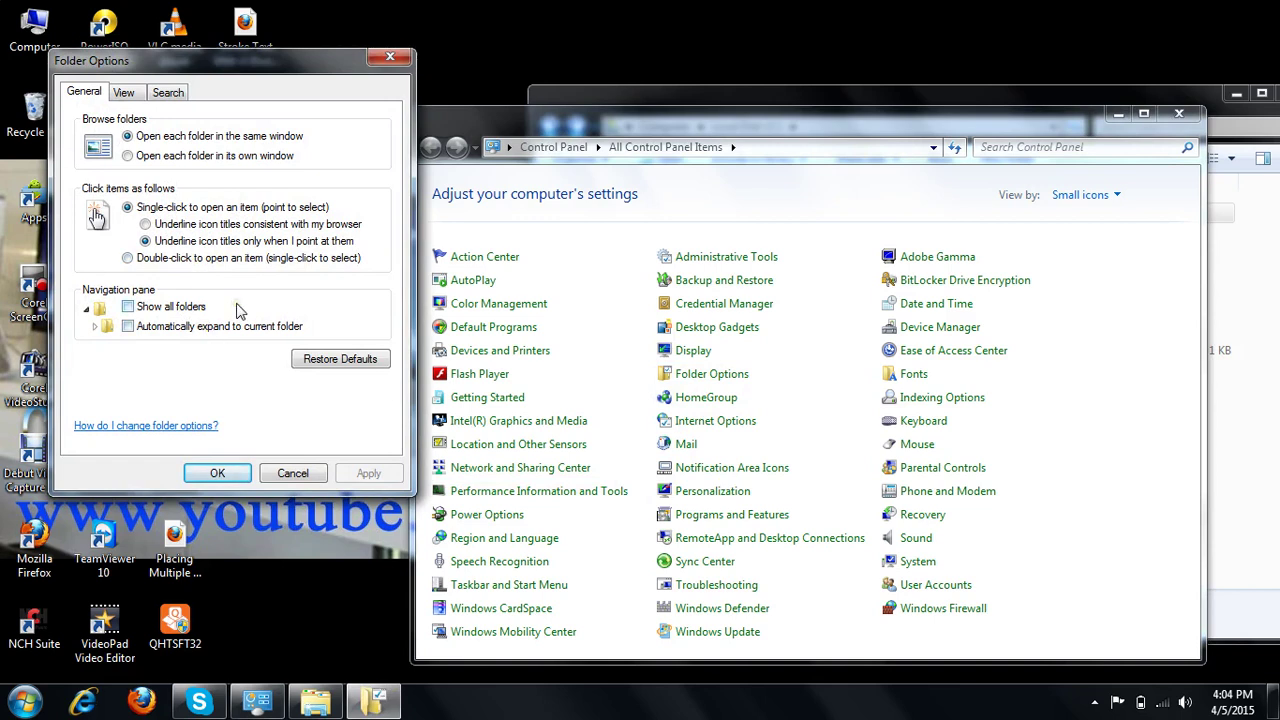
pyautogui.click(146, 224)
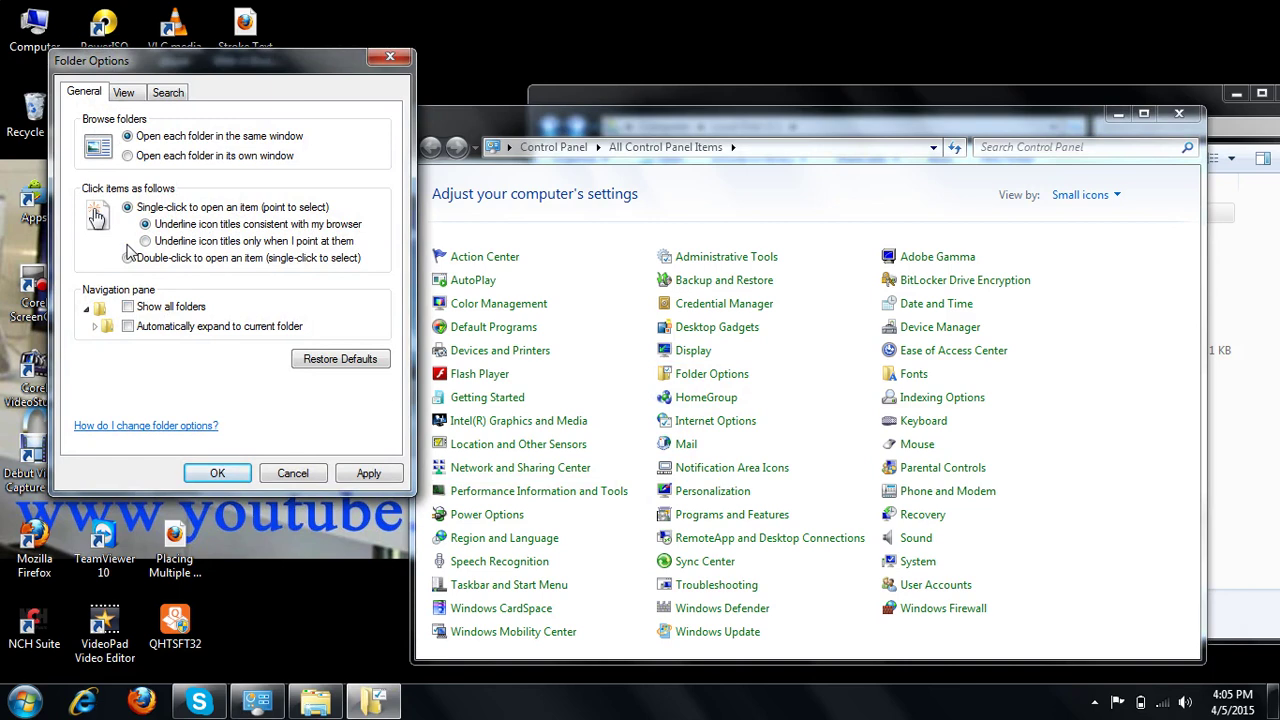
pyautogui.click(339, 364)
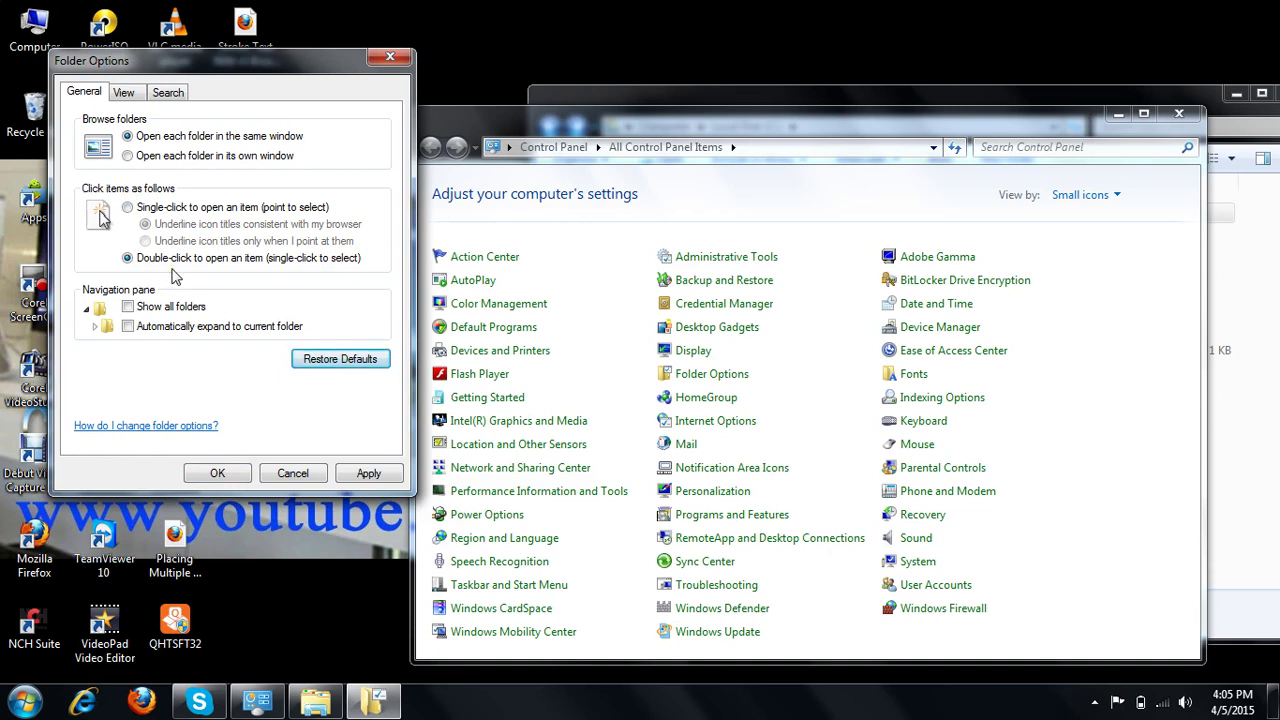
pyautogui.click(378, 477)
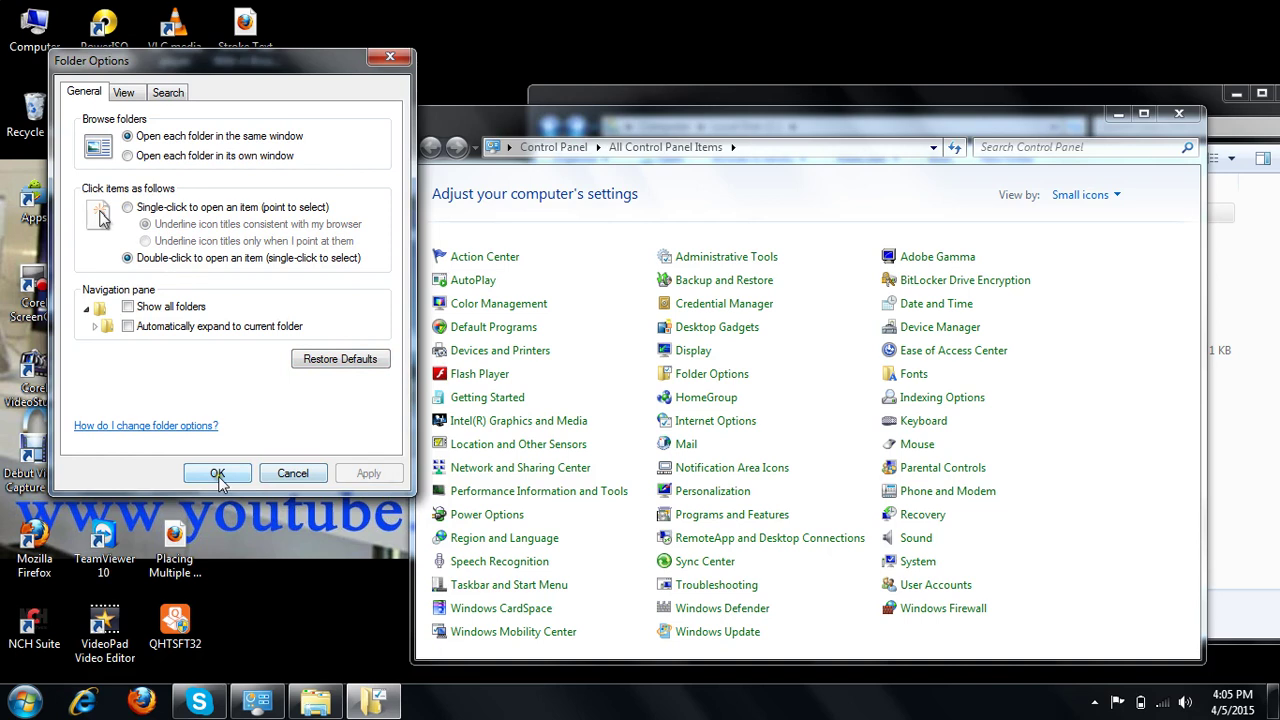
pyautogui.click(218, 476)
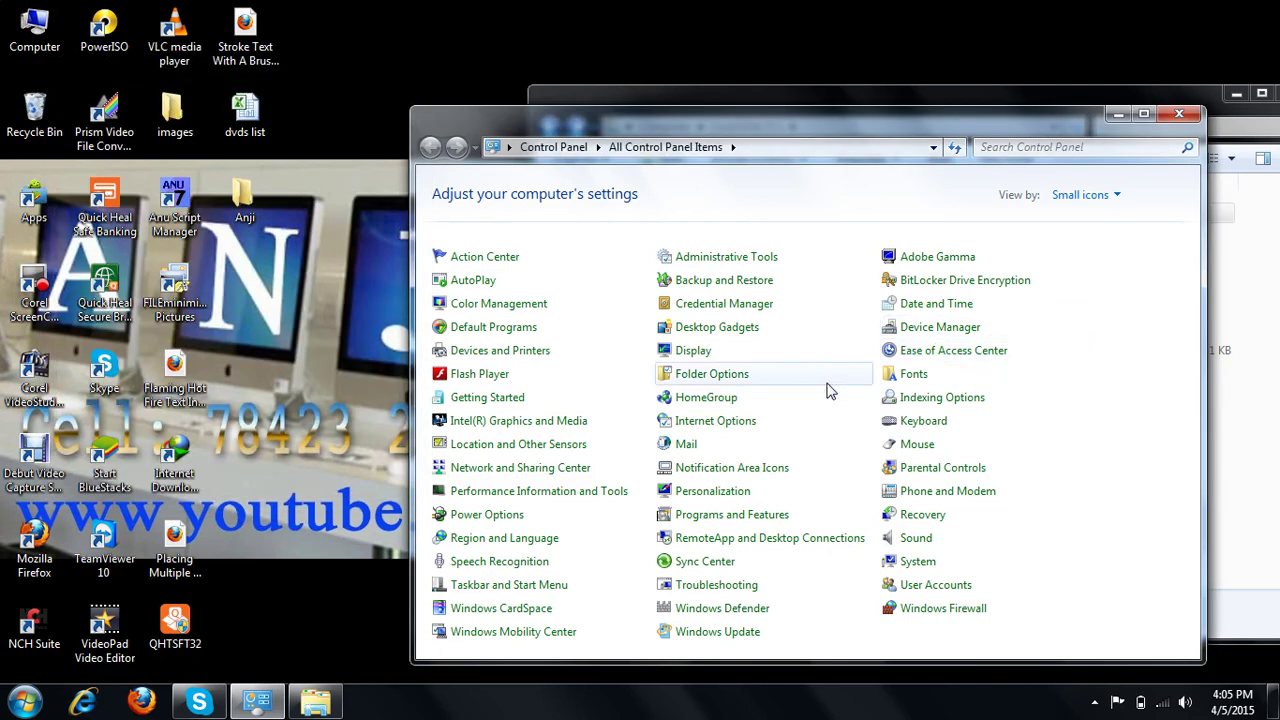
# Close the Control Panel window and the Local Disk (C:) window to return to the desktop
pyautogui.click(1180, 115)
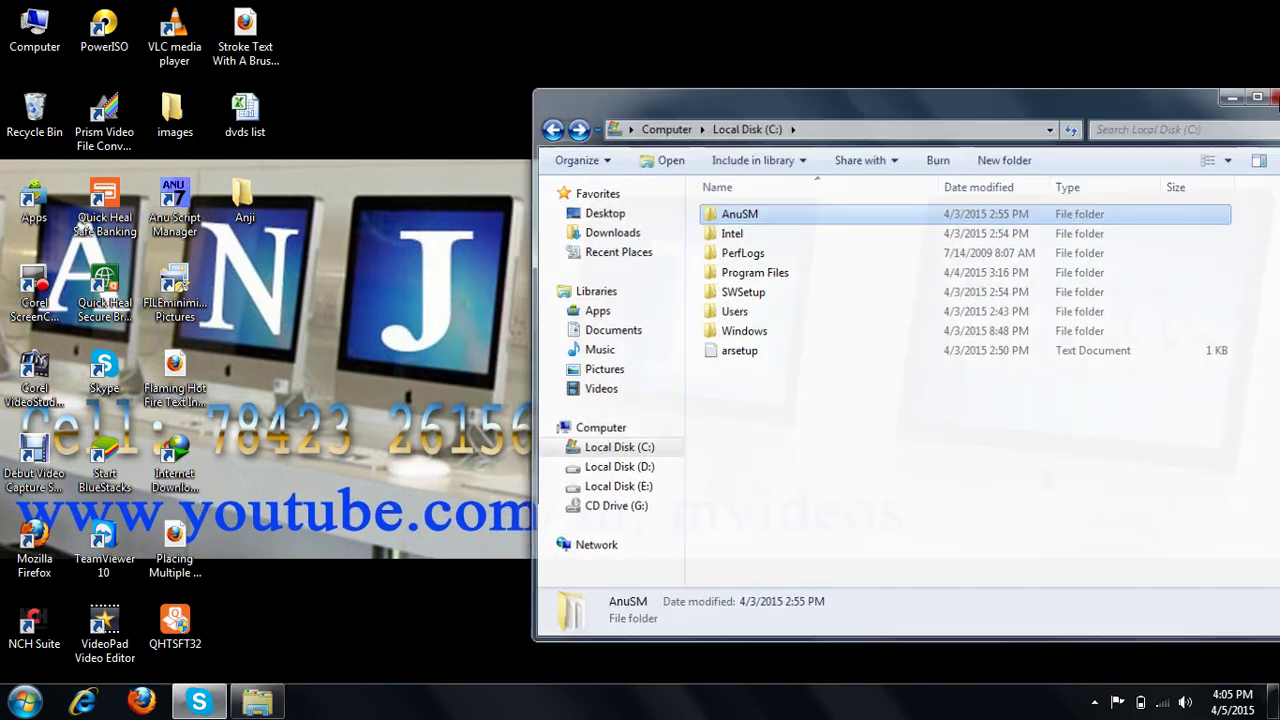
pyautogui.click(1266, 97)
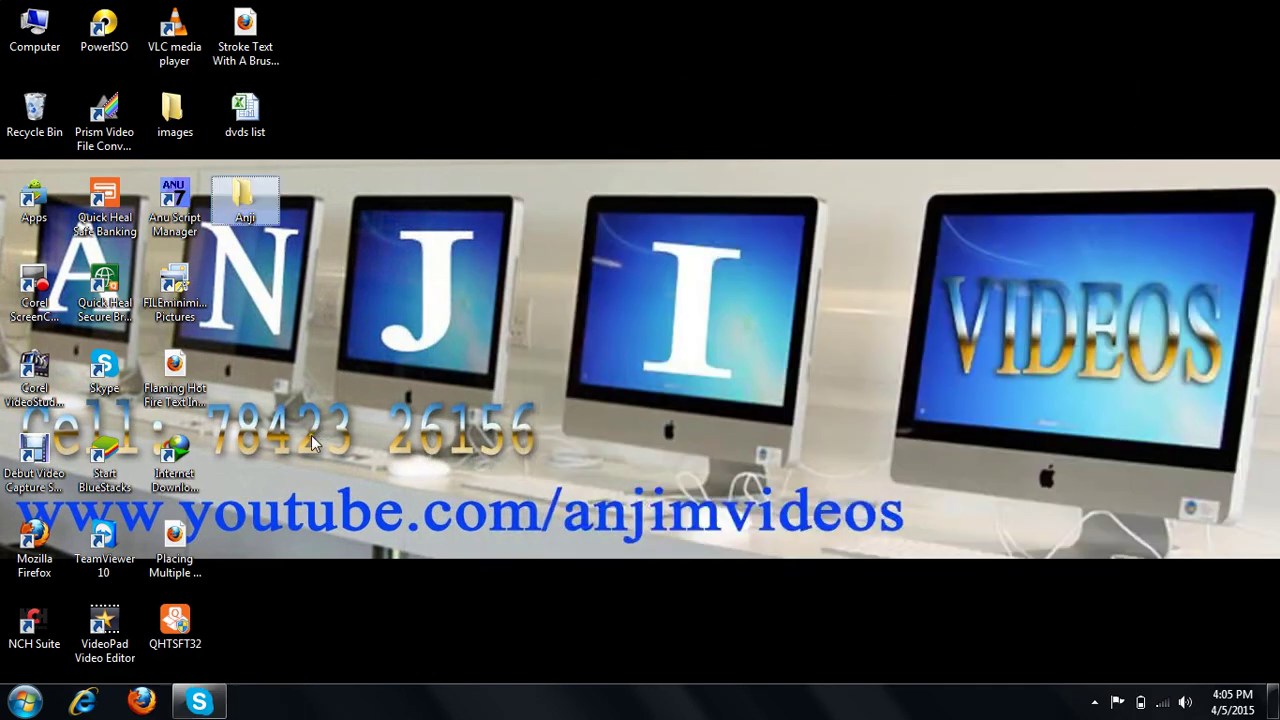